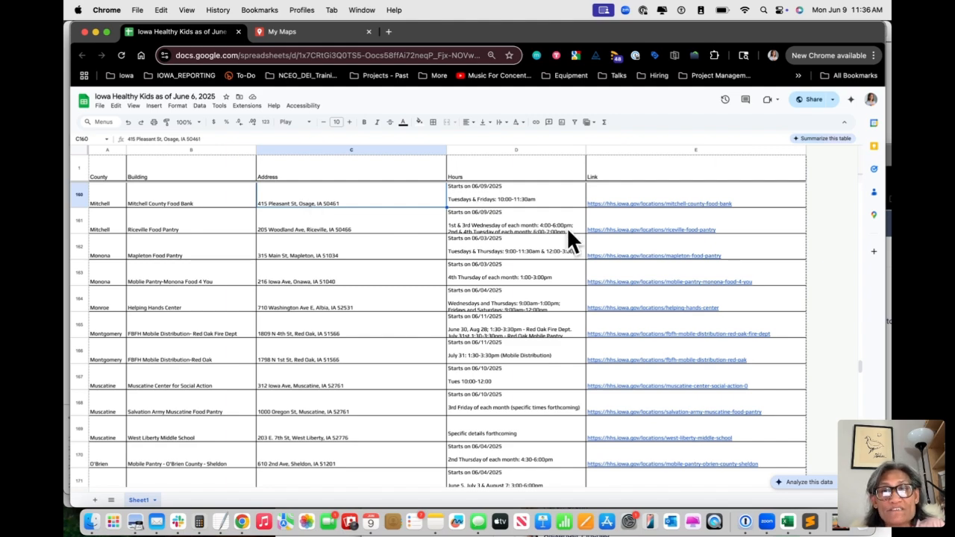
Look through the site listings in the Iowa Healthy Kids spreadsheet, including the county and address columns
scroll(731, 366, down, 10)
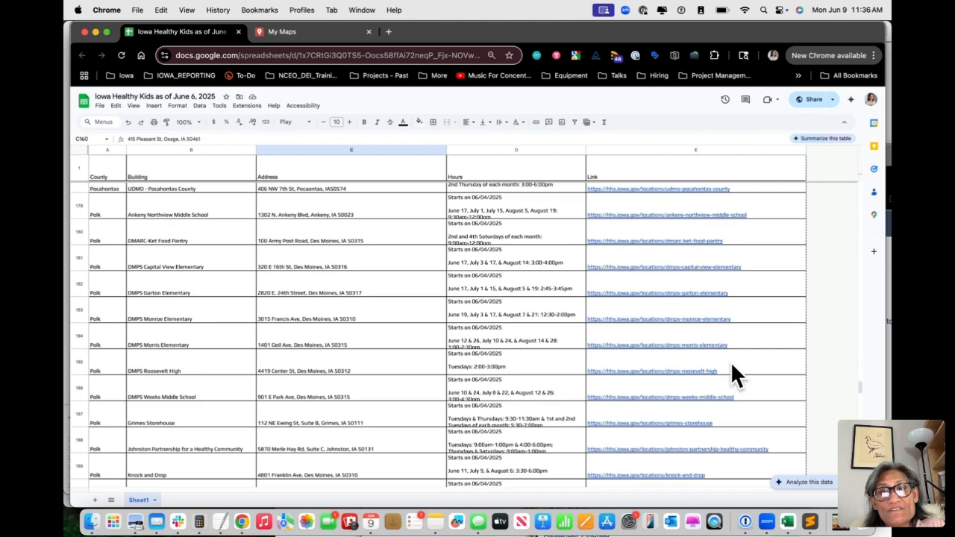
scroll(409, 373, up, 20)
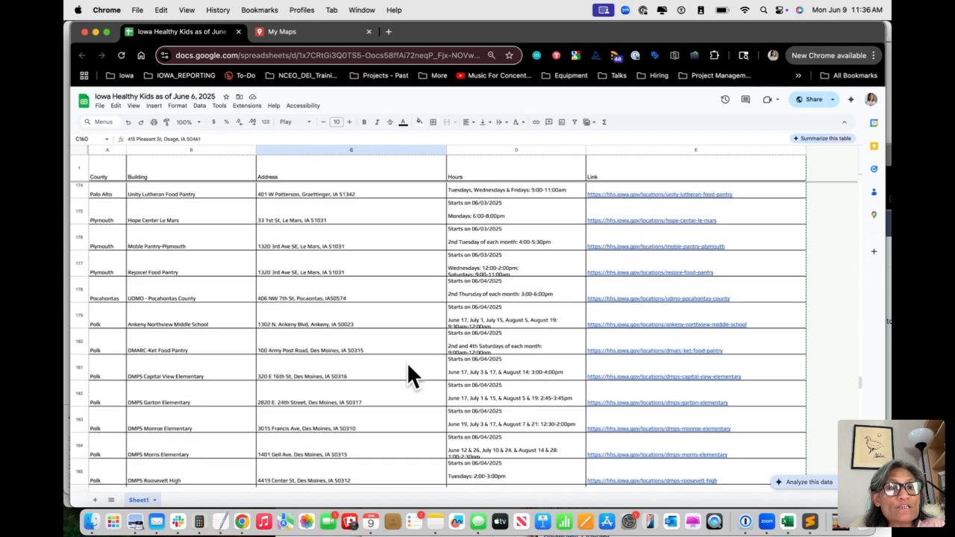
click(108, 210)
click(312, 210)
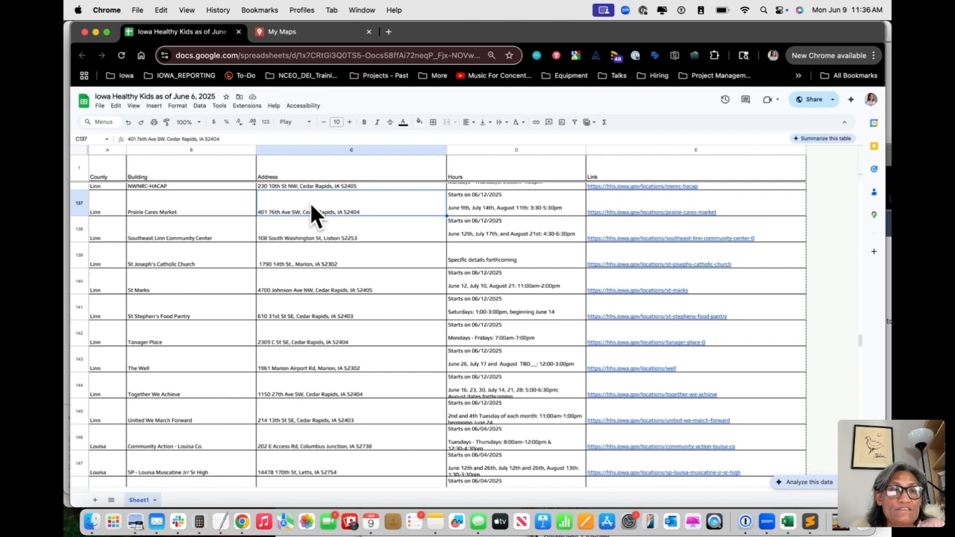
Switch to Google My Maps, load its home page and create a new map
click(320, 34)
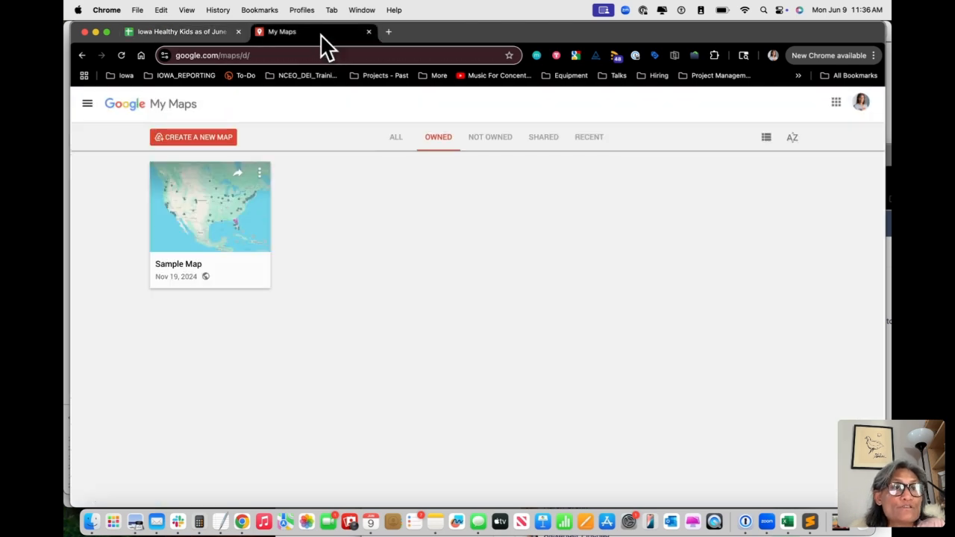
click(277, 57)
text(mymaps.)
key(Return)
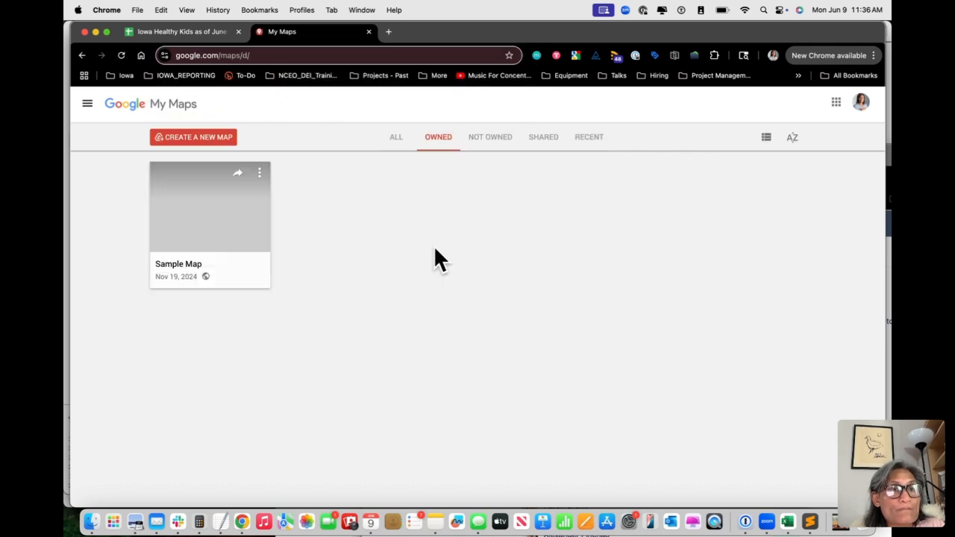
click(182, 136)
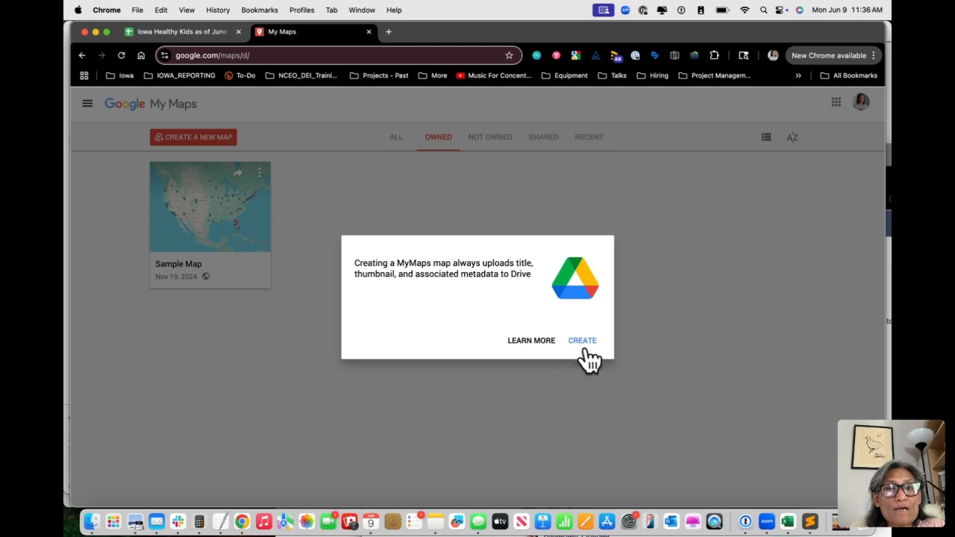
click(587, 344)
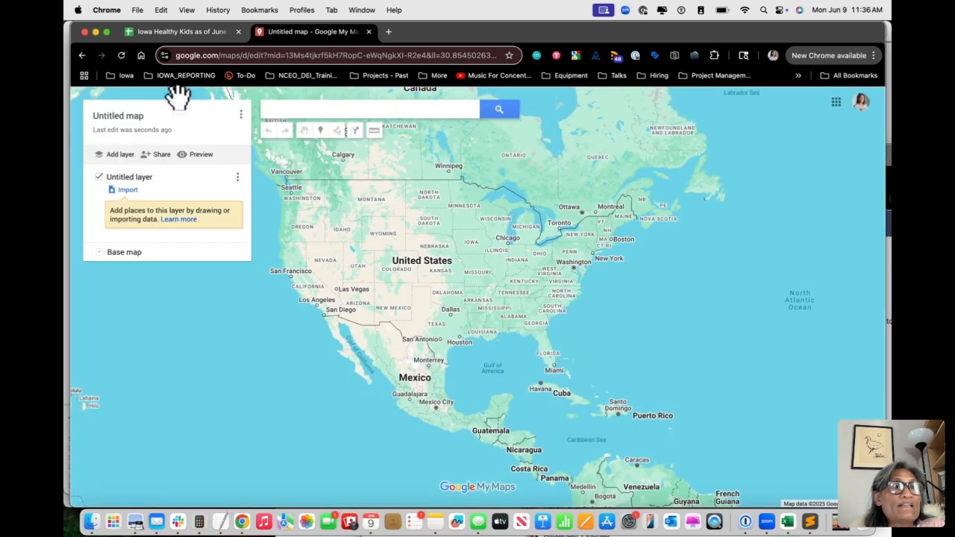
Title the untitled map "My Kids map" and save the title
click(240, 115)
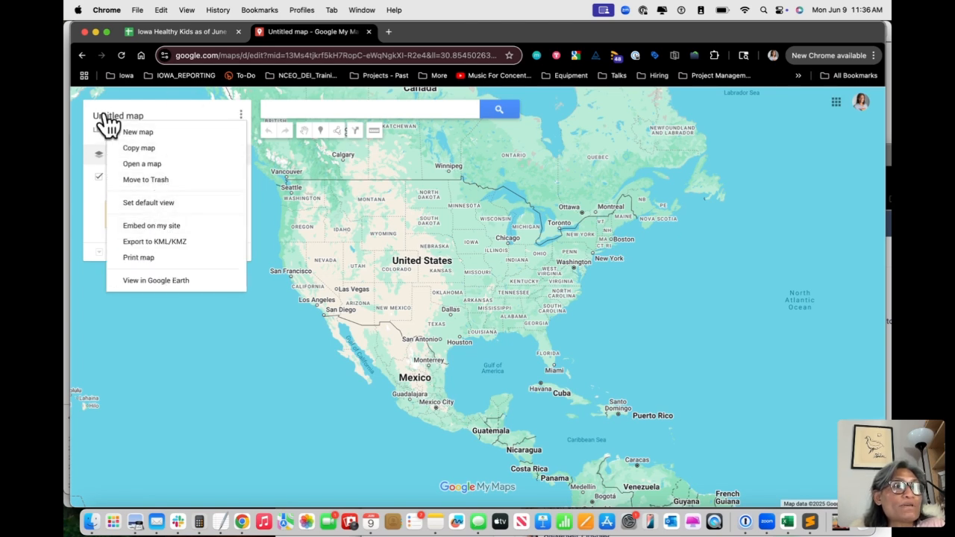
click(133, 116)
text(My Kids map)
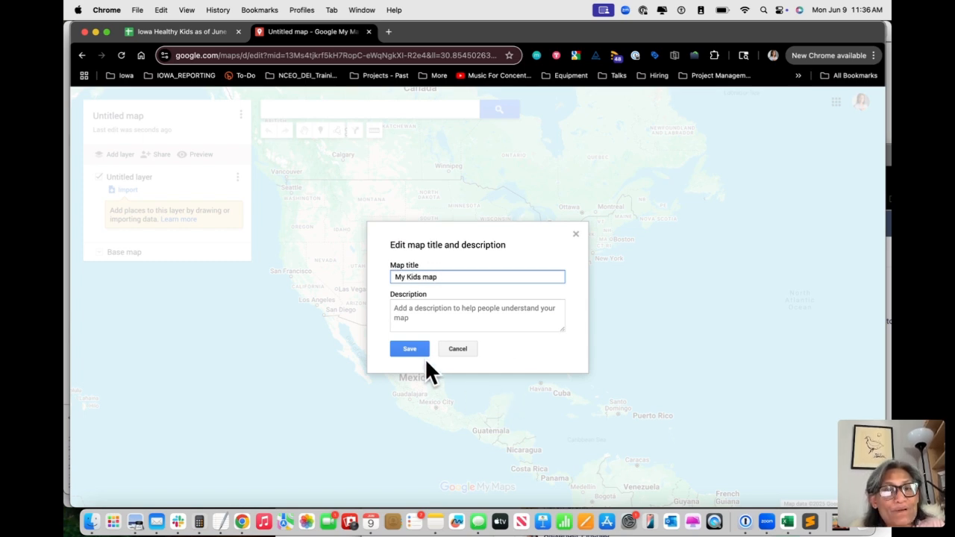
click(414, 349)
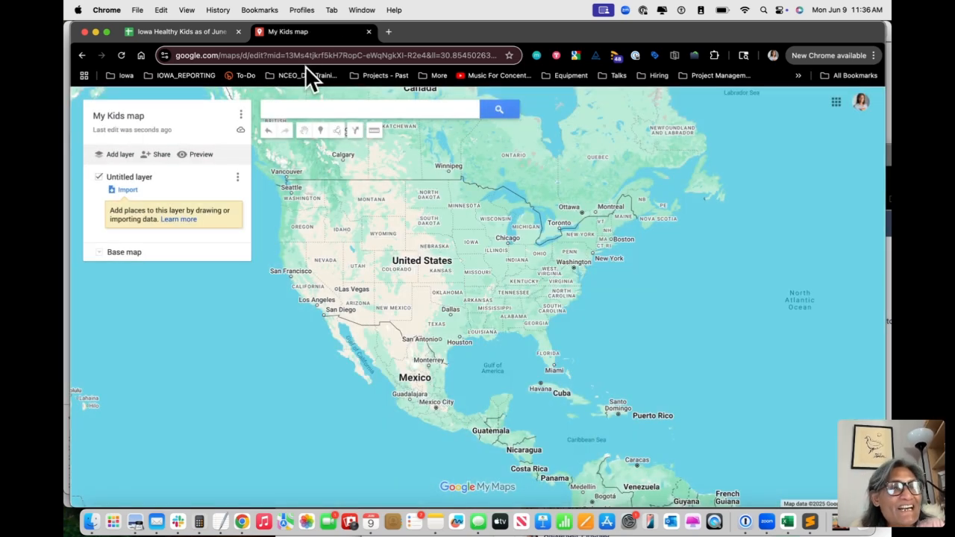
Start a data import for the untitled layer and copy the URL of the Iowa Healthy Kids spreadsheet
click(137, 190)
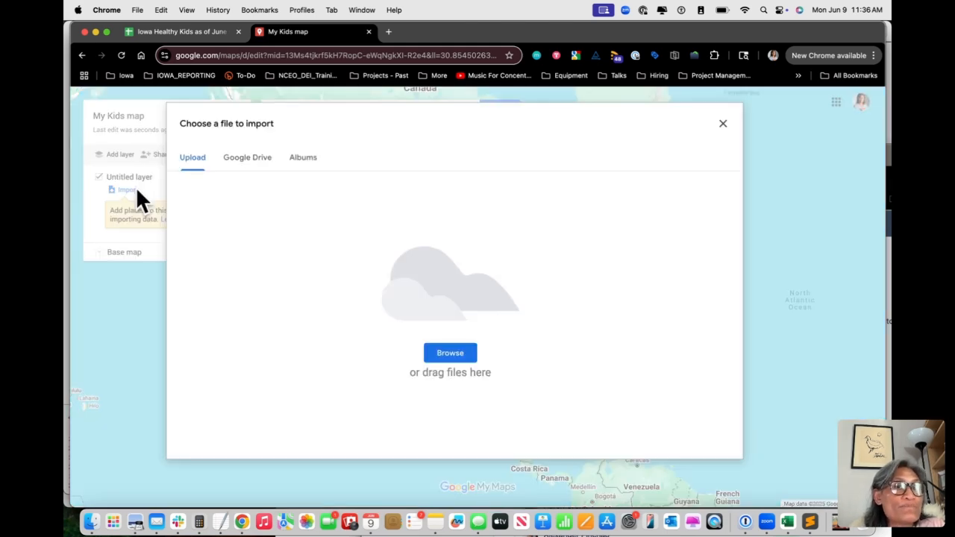
click(162, 30)
click(193, 56)
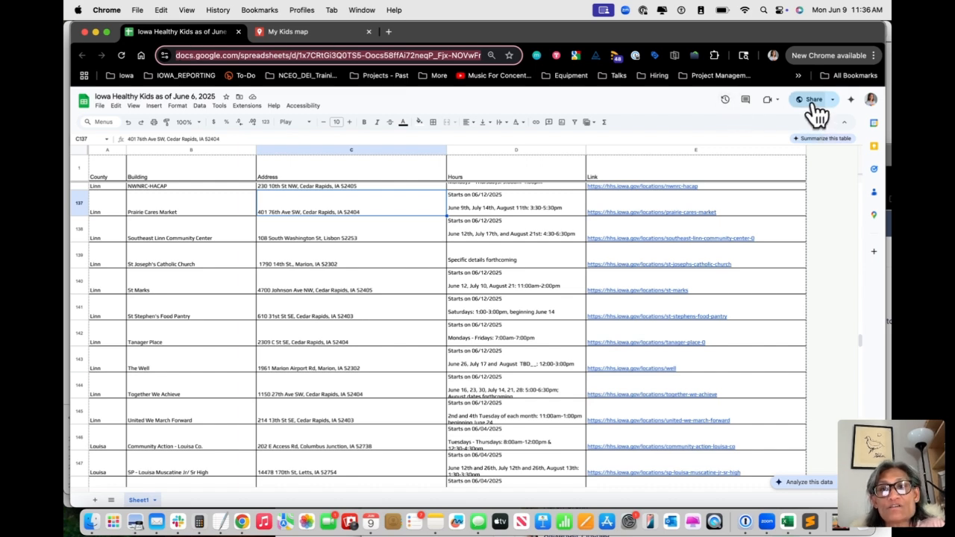
click(813, 103)
click(549, 382)
click(220, 56)
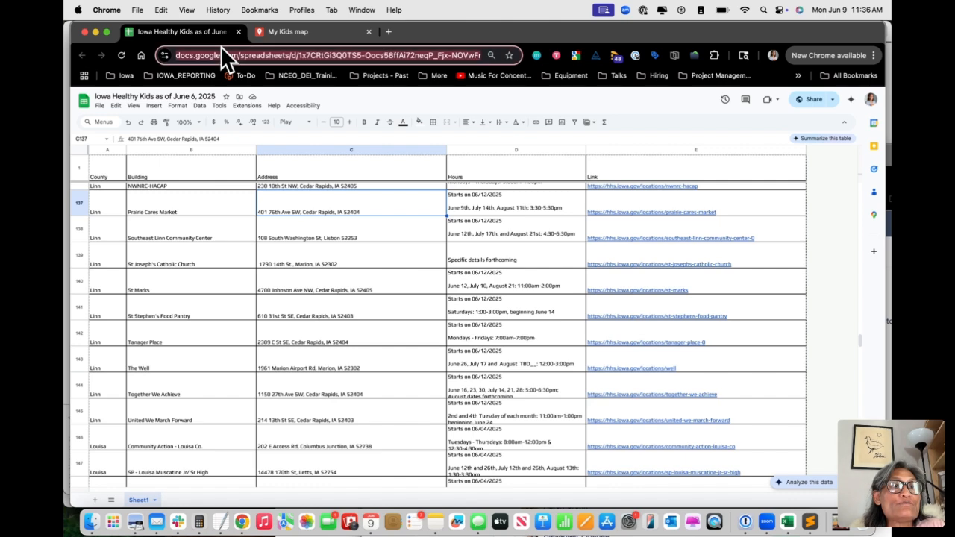
Import the Iowa Healthy Kids spreadsheet into the untitled layer of My Kids map from Google Drive, finding it by its copied URL
click(310, 32)
click(448, 352)
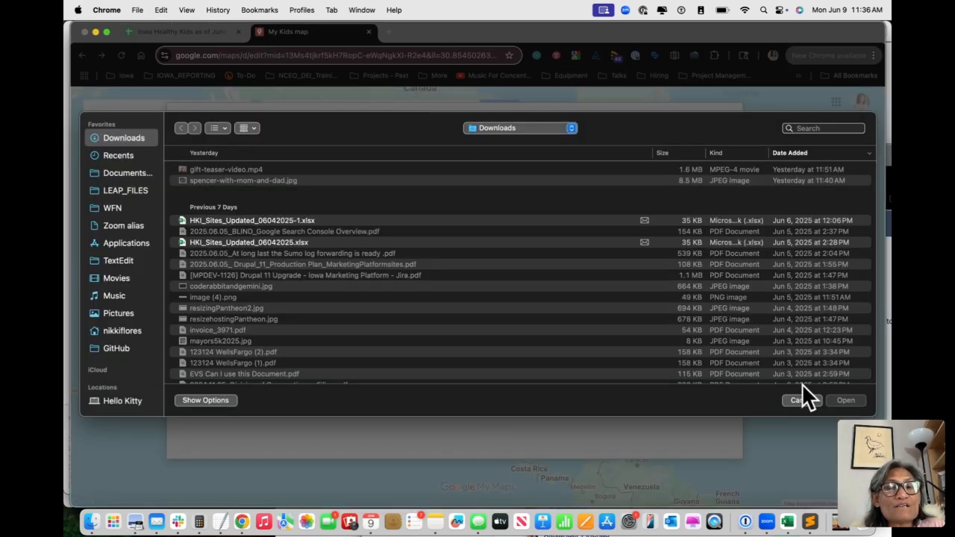
click(800, 400)
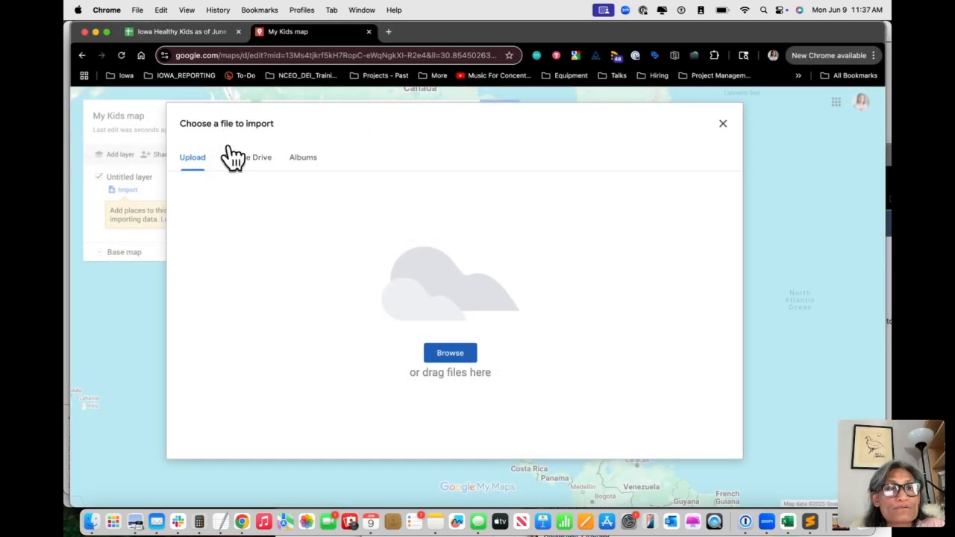
click(254, 159)
click(363, 124)
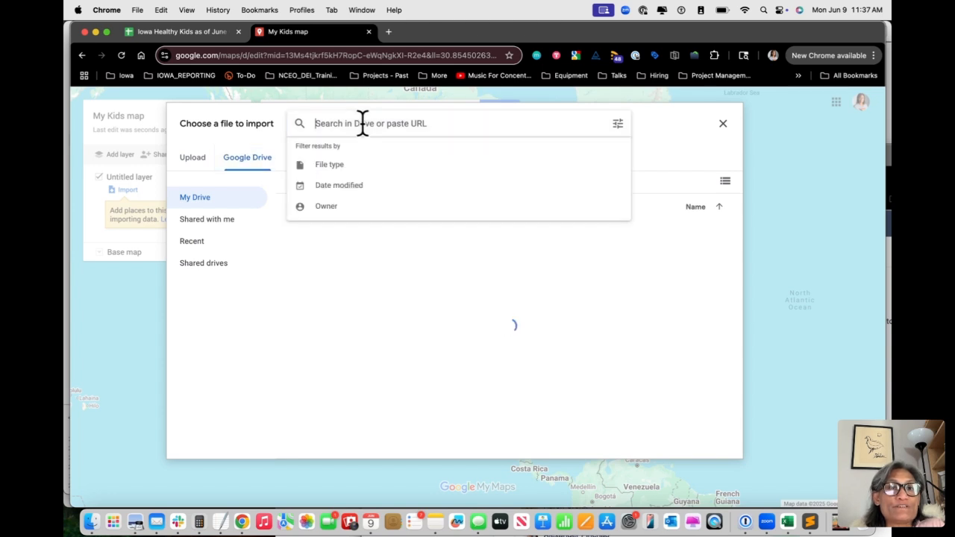
key(super+v)
key(Return)
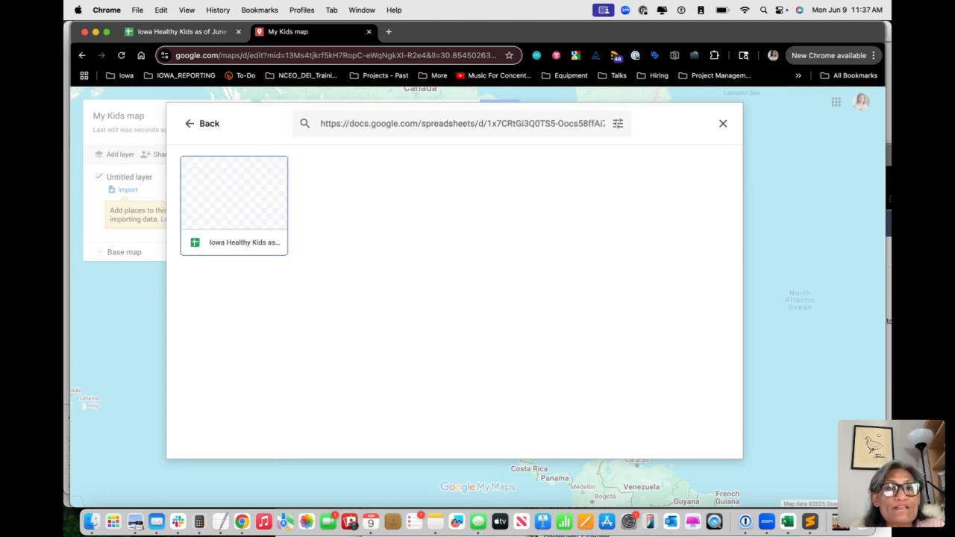
click(209, 220)
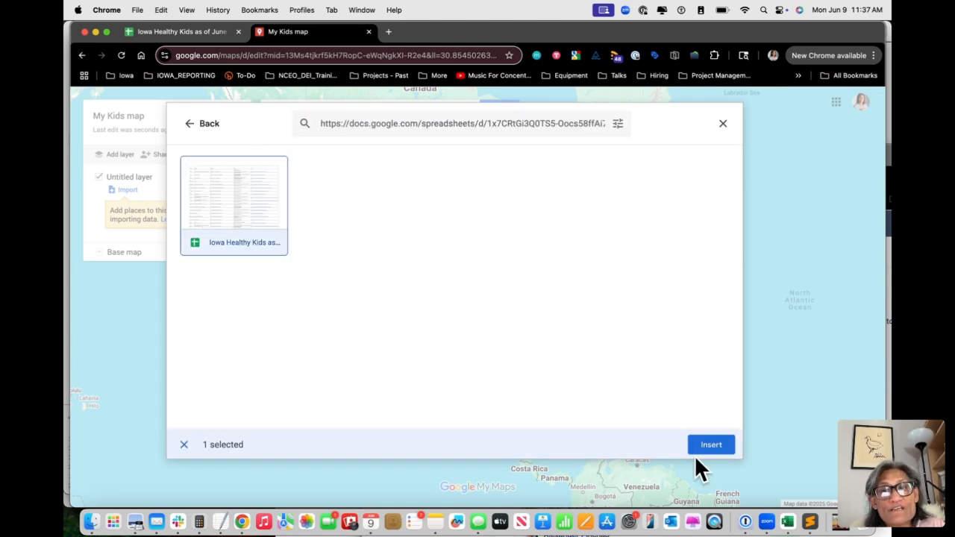
click(703, 441)
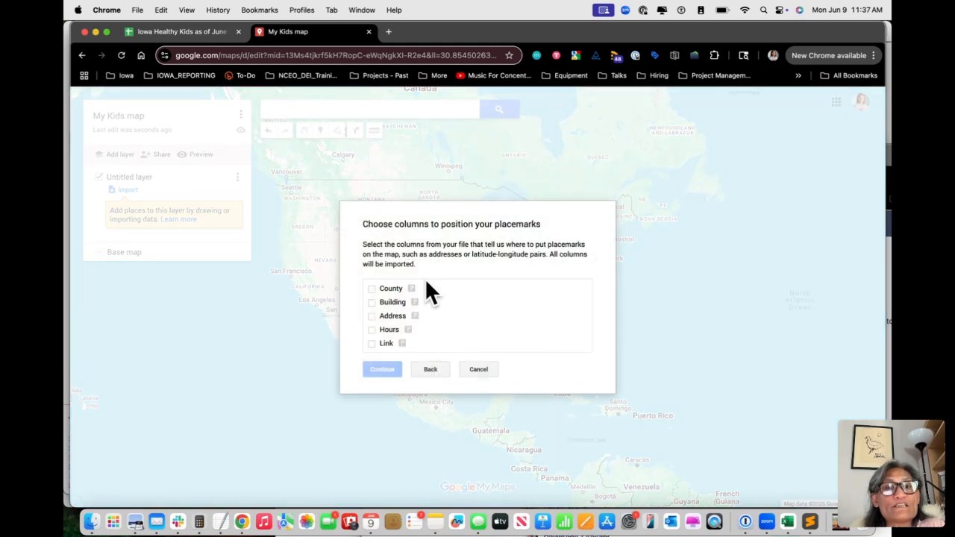
Position the placemarks by the Address column only, title the markers by the Building column, and finish the import
click(371, 288)
click(372, 314)
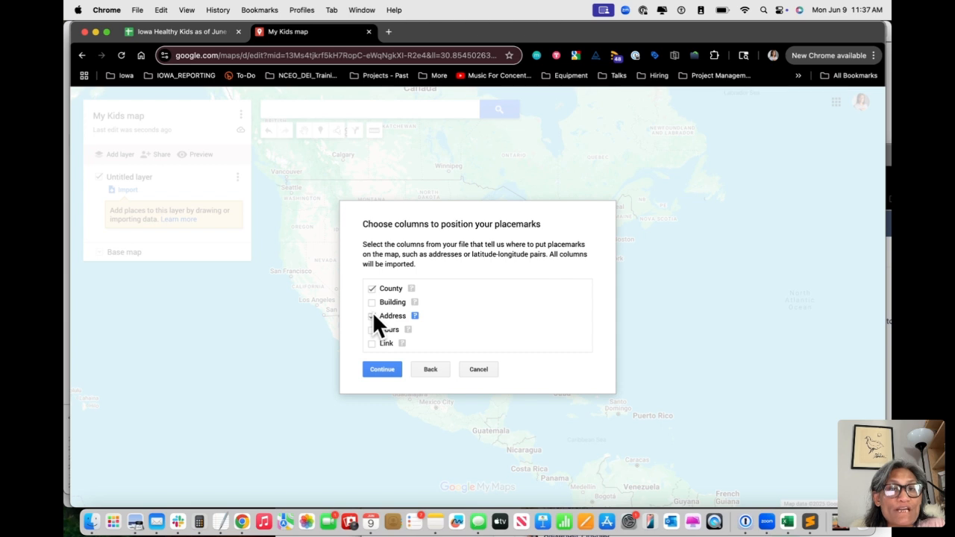
click(372, 288)
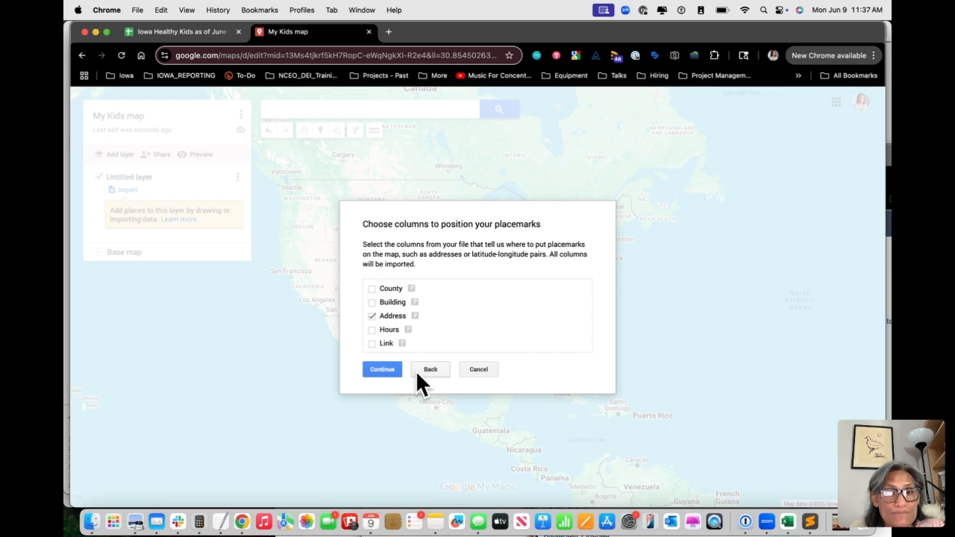
click(380, 369)
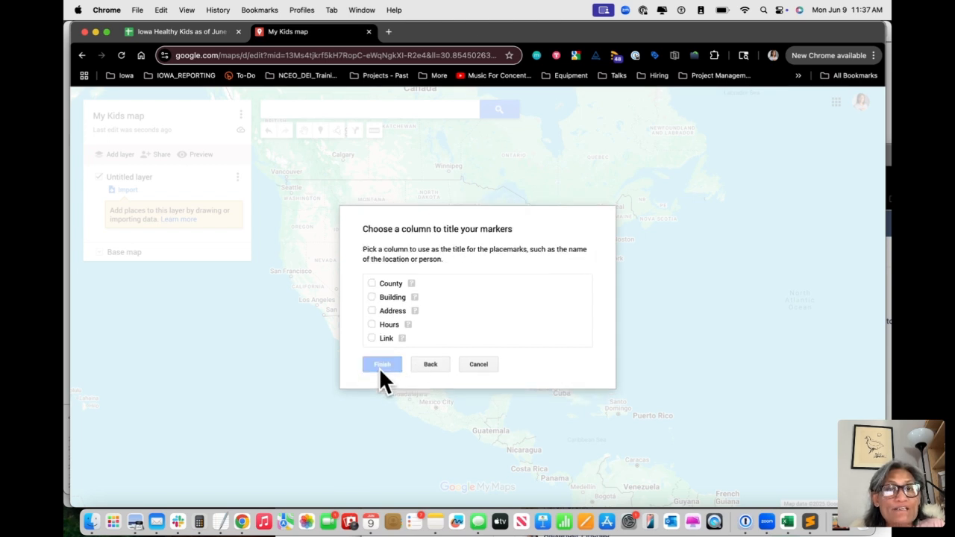
click(371, 296)
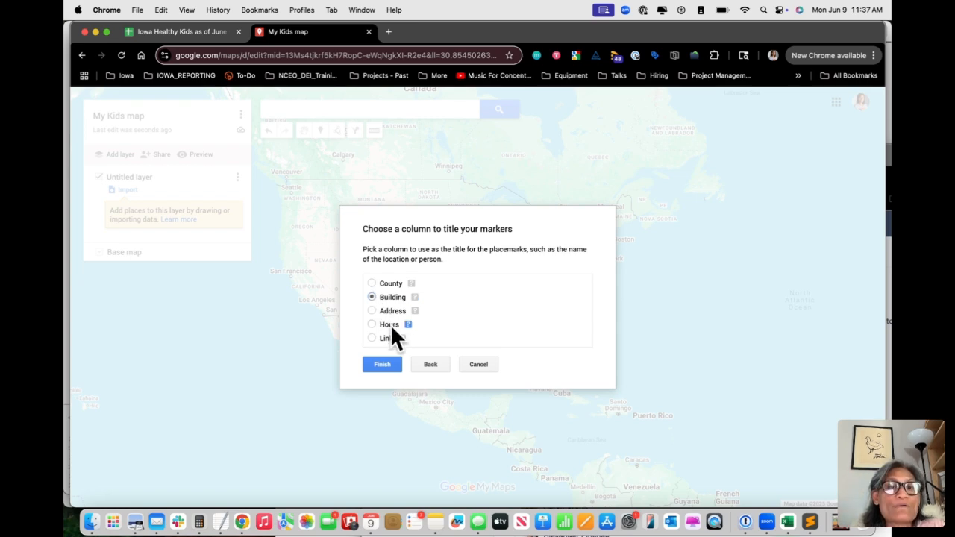
click(388, 364)
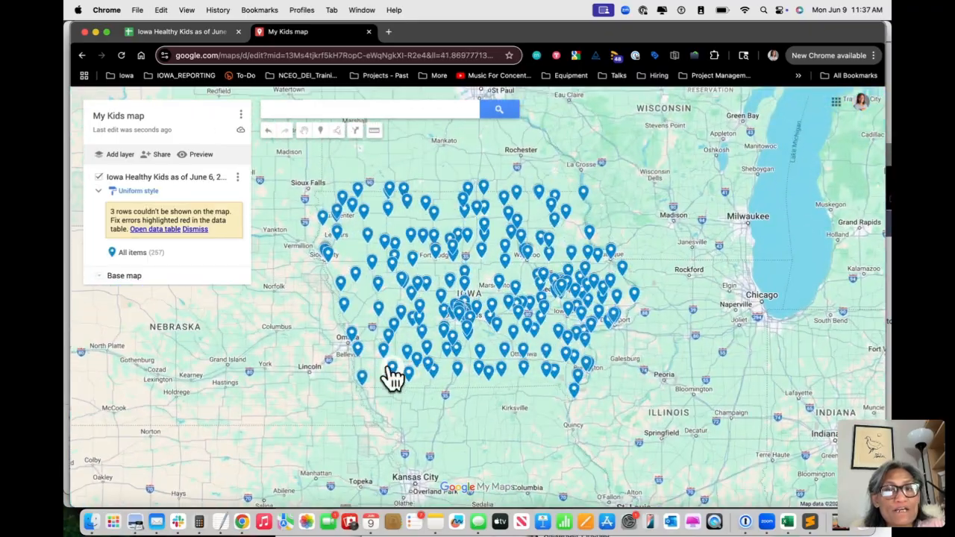
Examine the layer's data table for the addresses of the error rows that couldn't be shown on the map, then close it
scroll(453, 294, up, 2)
scroll(448, 282, down, 3)
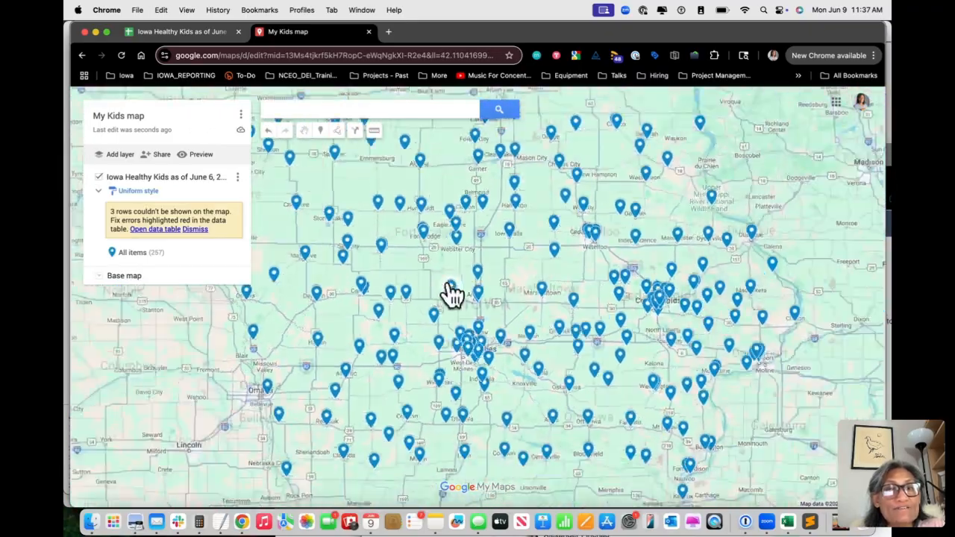
scroll(450, 293, up, 2)
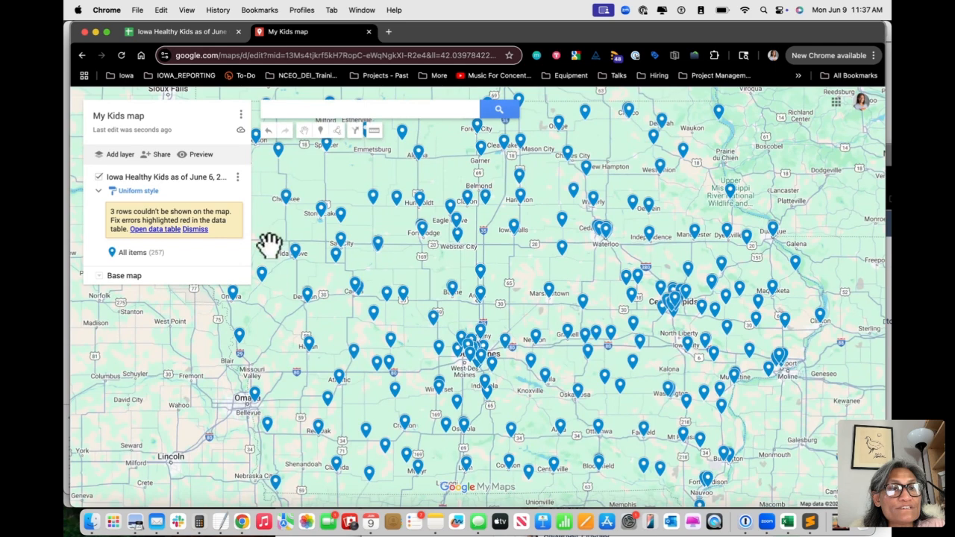
click(155, 229)
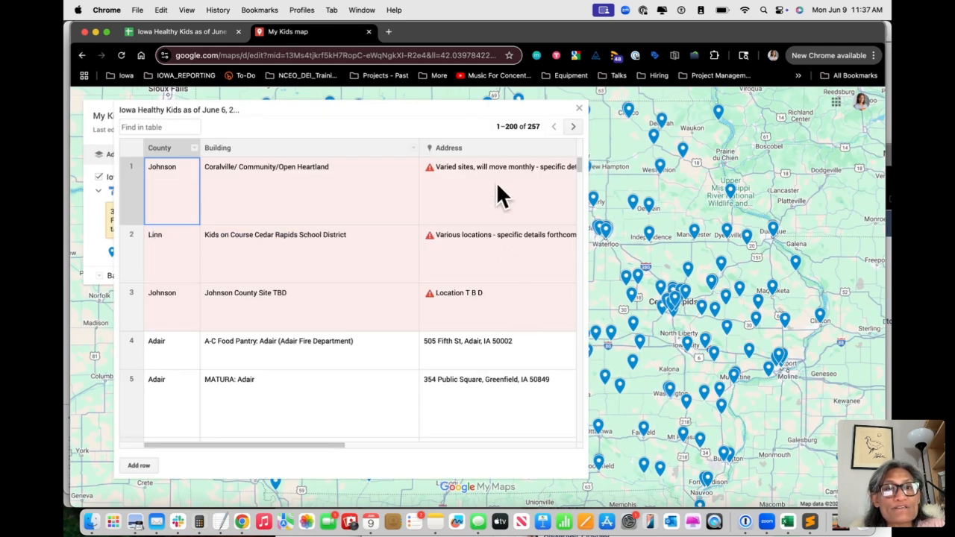
click(514, 210)
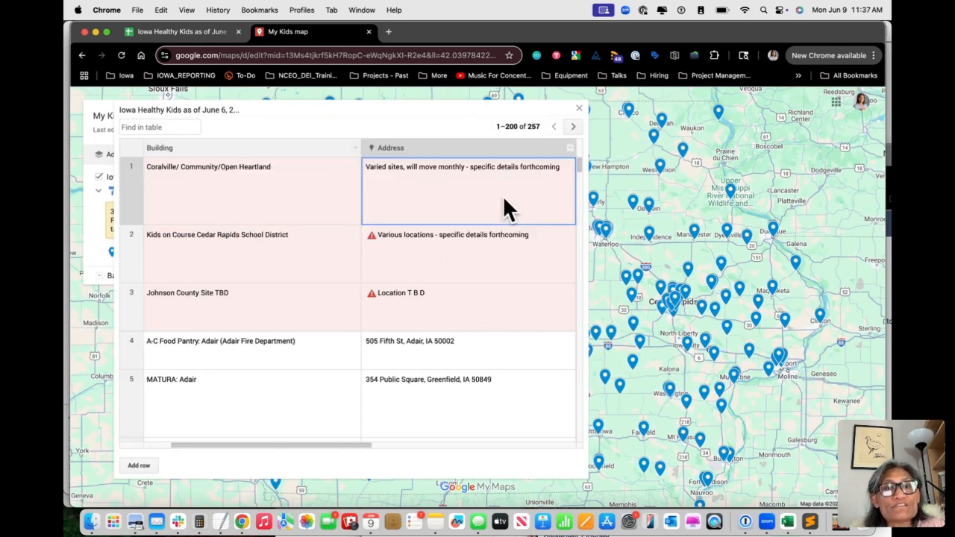
click(489, 273)
click(487, 298)
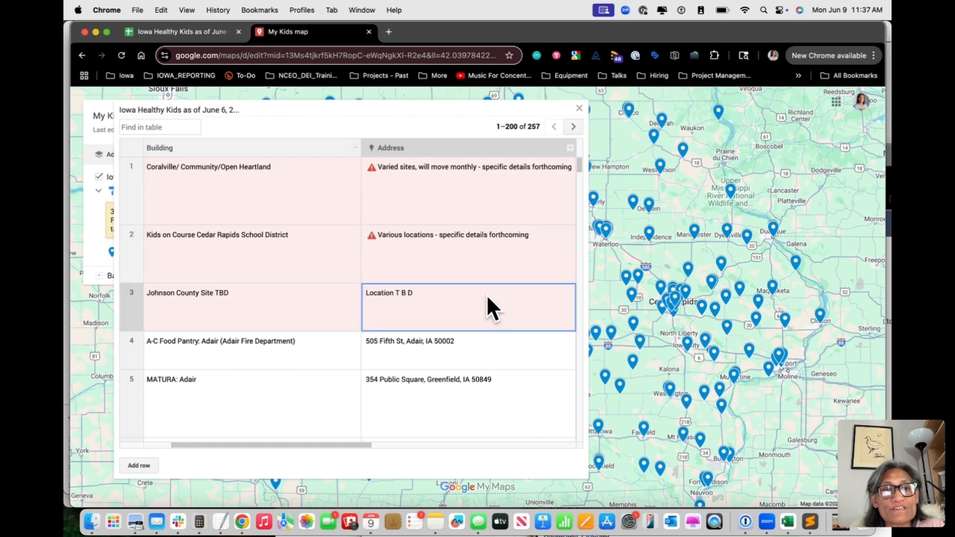
click(193, 33)
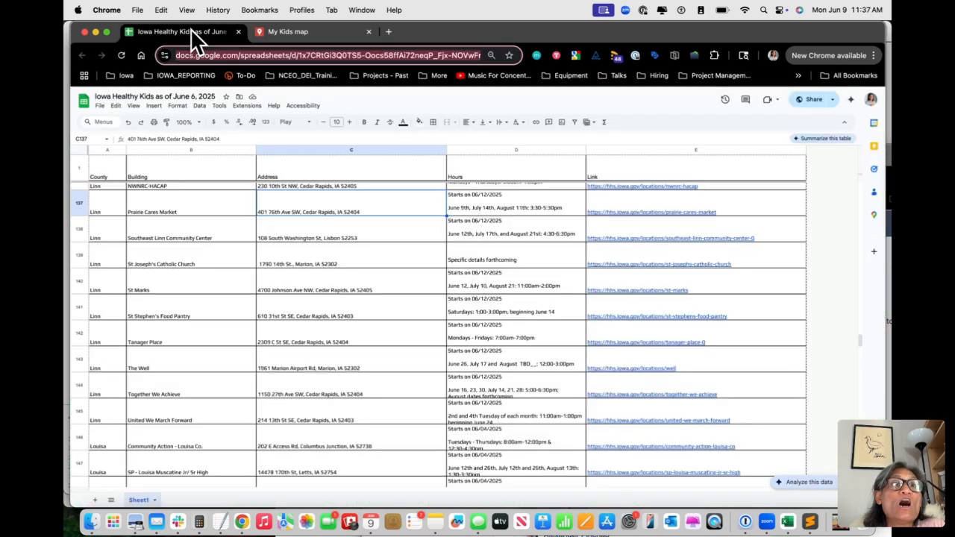
click(294, 32)
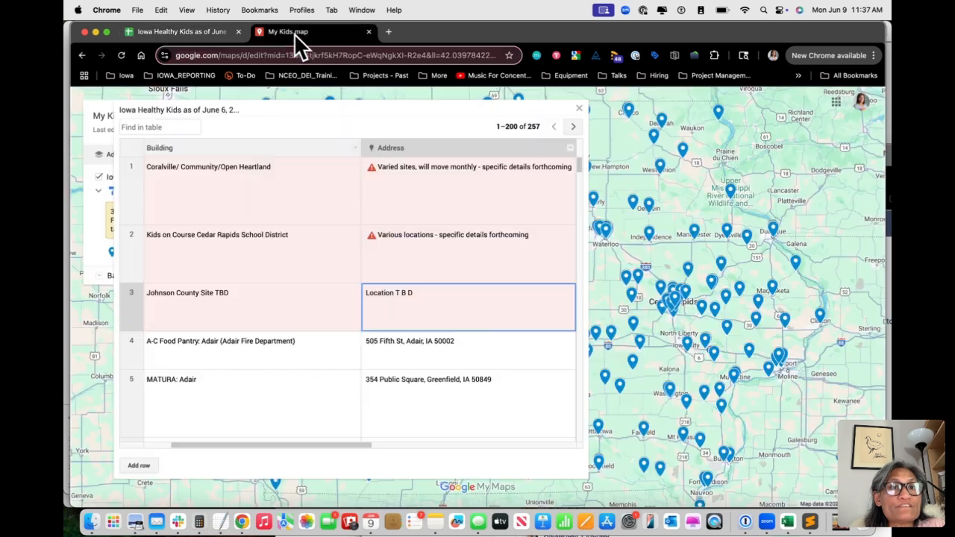
click(579, 108)
View the details of the WFUMC-Nook and Aplington-Parkersburg Food Pantry placemarks, closing each one
click(608, 235)
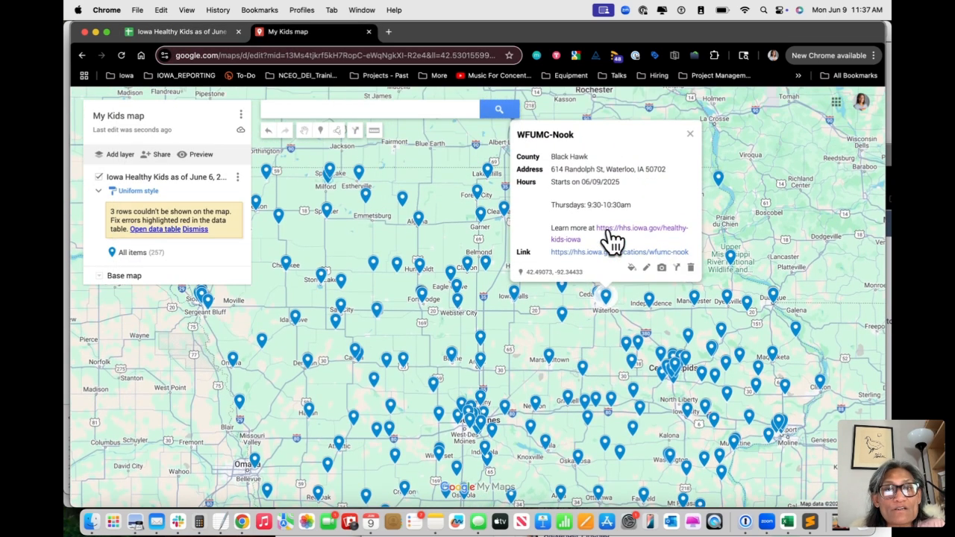
click(689, 135)
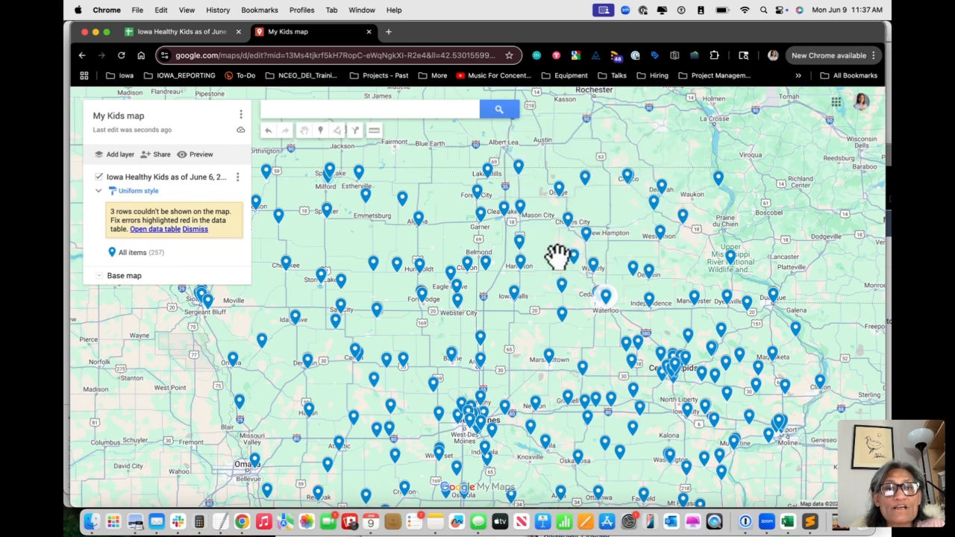
click(567, 284)
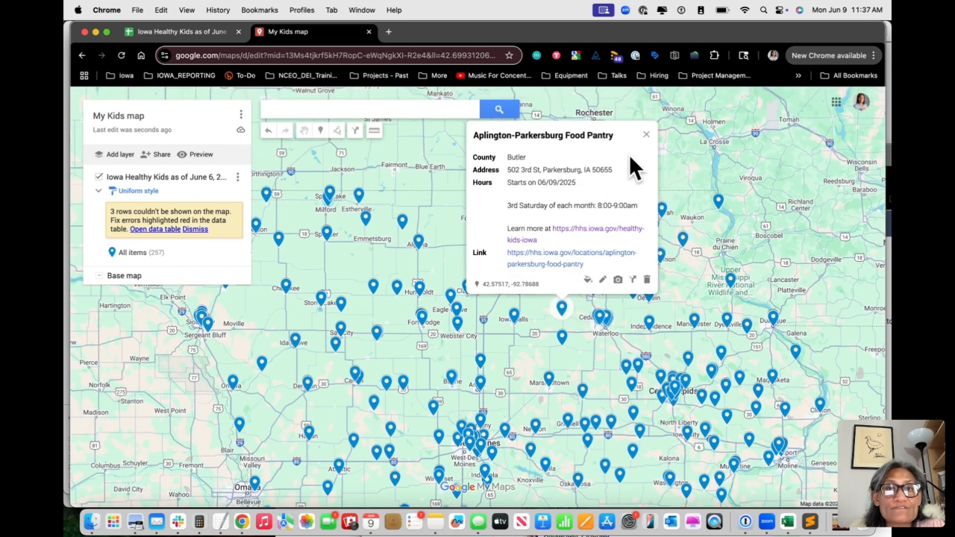
click(646, 136)
Review the Link column in the Iowa Healthy Kids spreadsheet and return to My Kids map
click(193, 32)
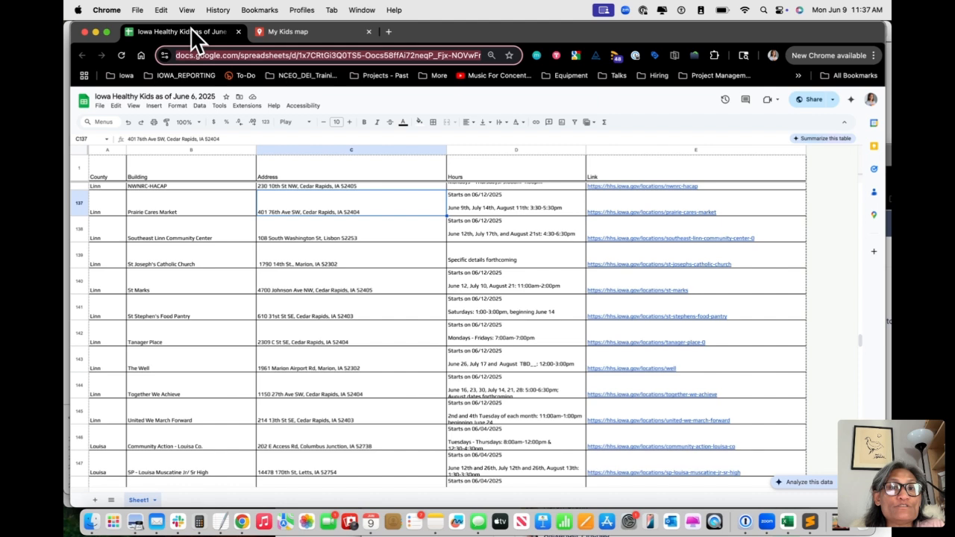
mouse_move(615, 343)
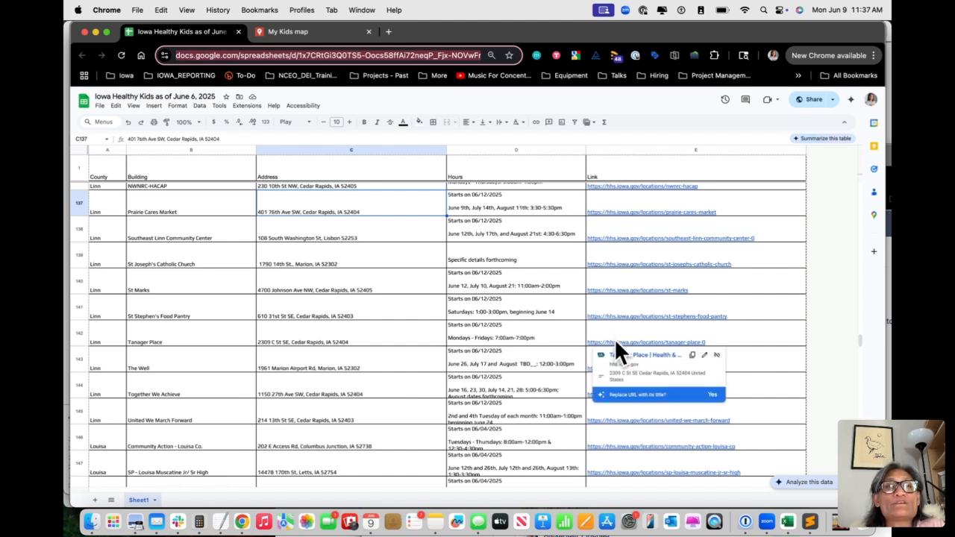
click(323, 33)
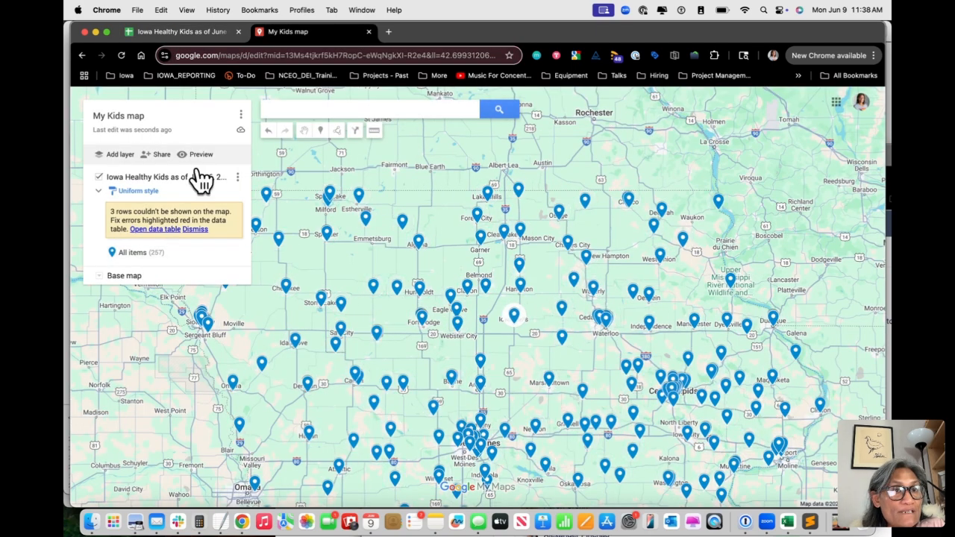
Share My Kids map so that anyone with the link can view it, copy the share link, and close the sharing settings
click(155, 154)
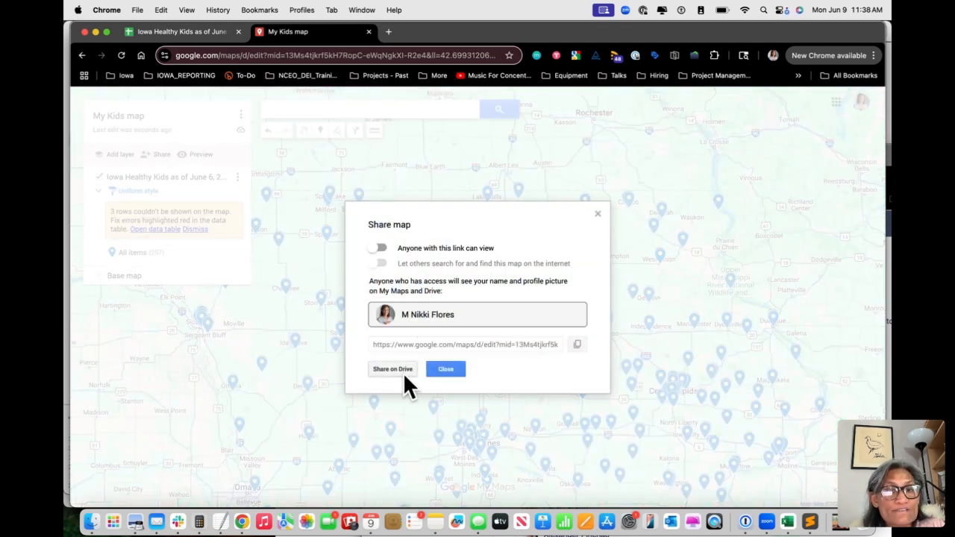
click(382, 248)
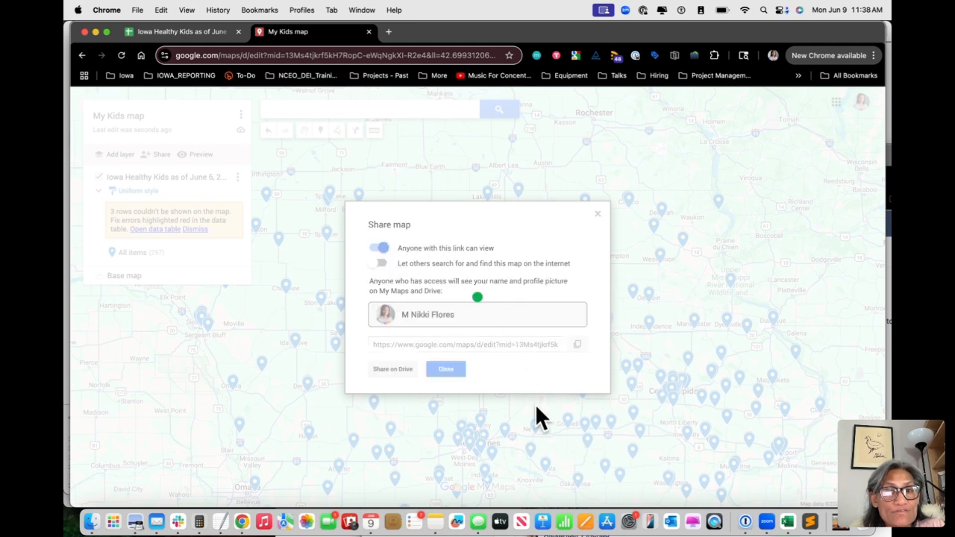
click(577, 344)
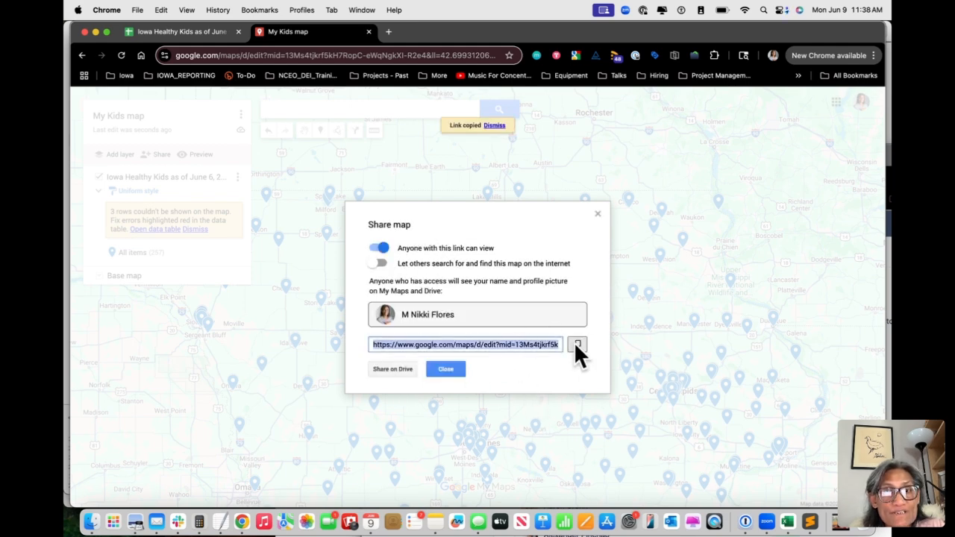
click(444, 369)
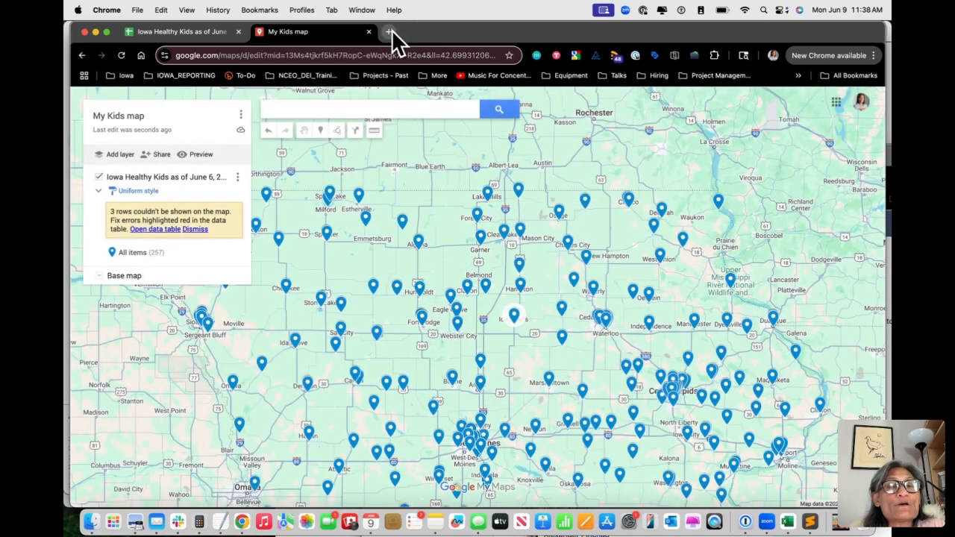
Open the Iowa Ministry of Magic site in a new tab and start adding a Google Map media item
click(389, 31)
text(mini)
key(Return)
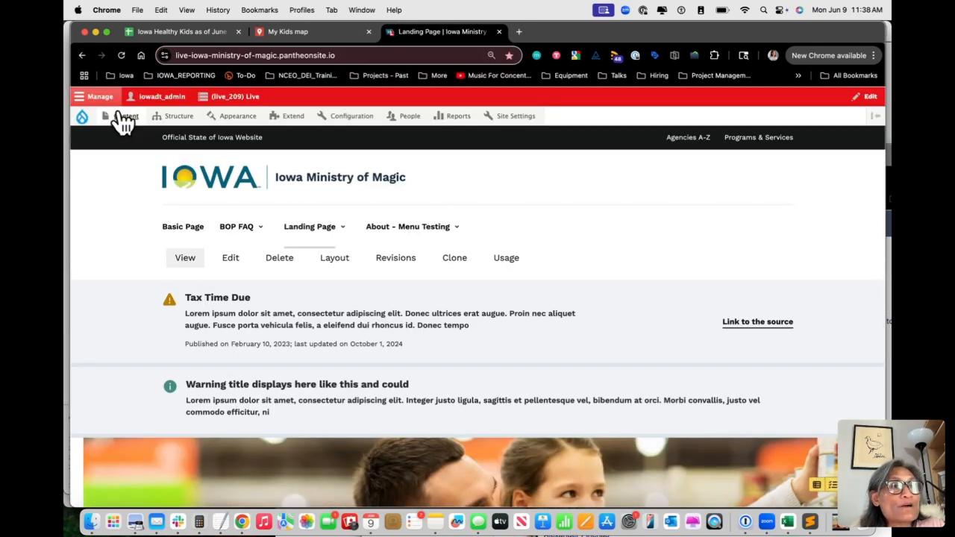
mouse_move(123, 118)
mouse_move(143, 211)
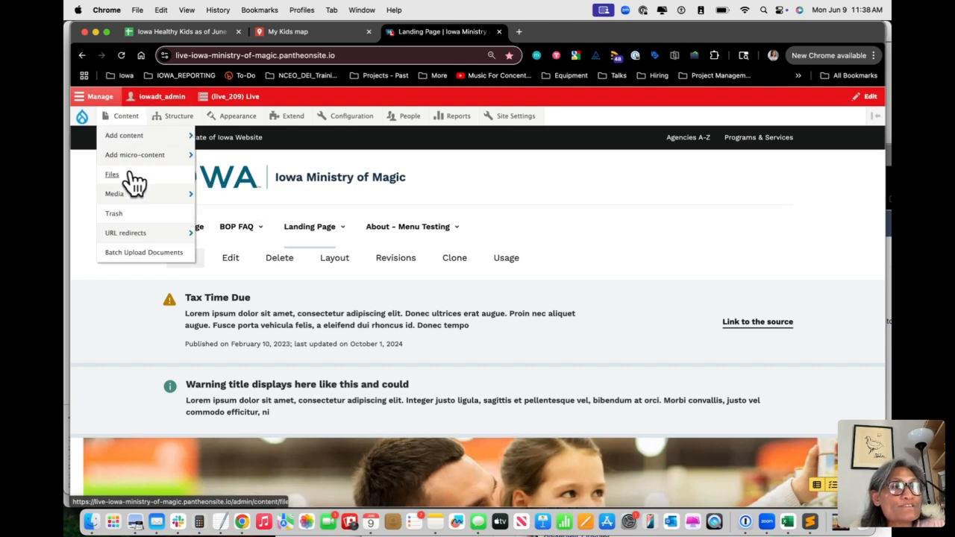
mouse_move(255, 198)
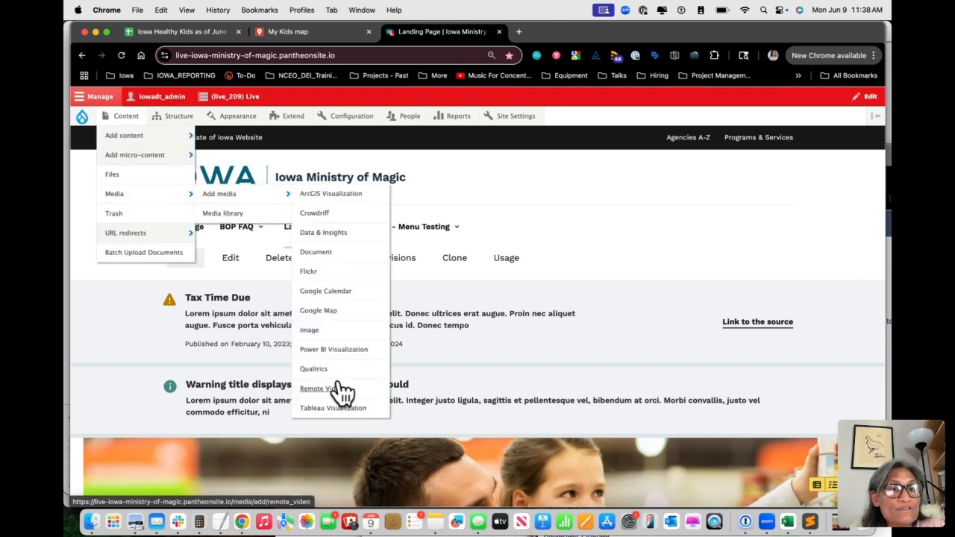
click(322, 311)
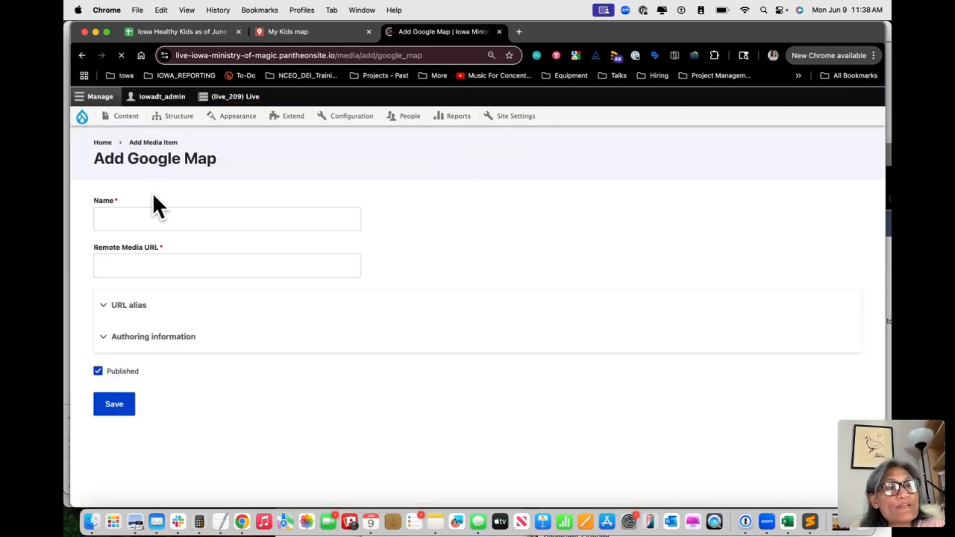
Name the media item My Kids map, paste the copied map link as its remote media URL, and save it
click(142, 213)
text(My Kids map)
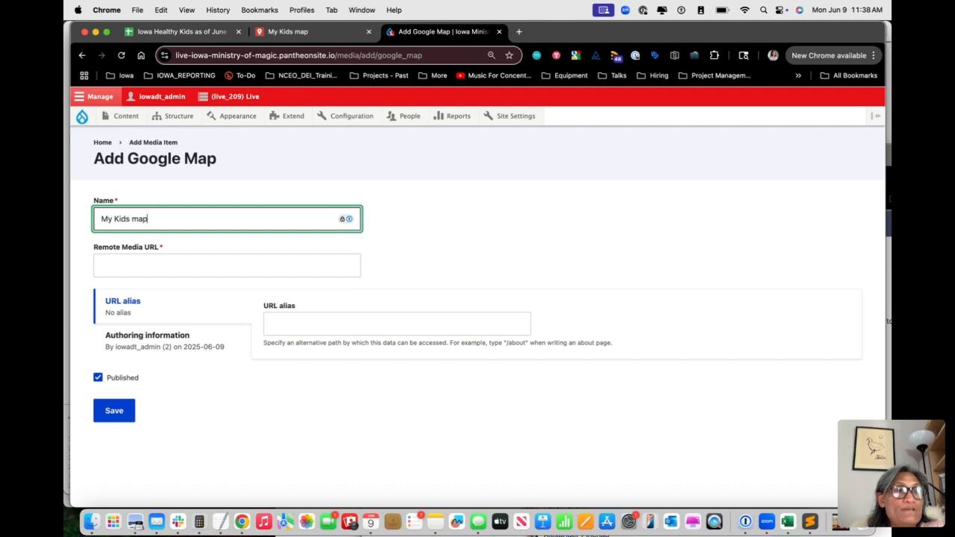
key(Tab)
key(super+v)
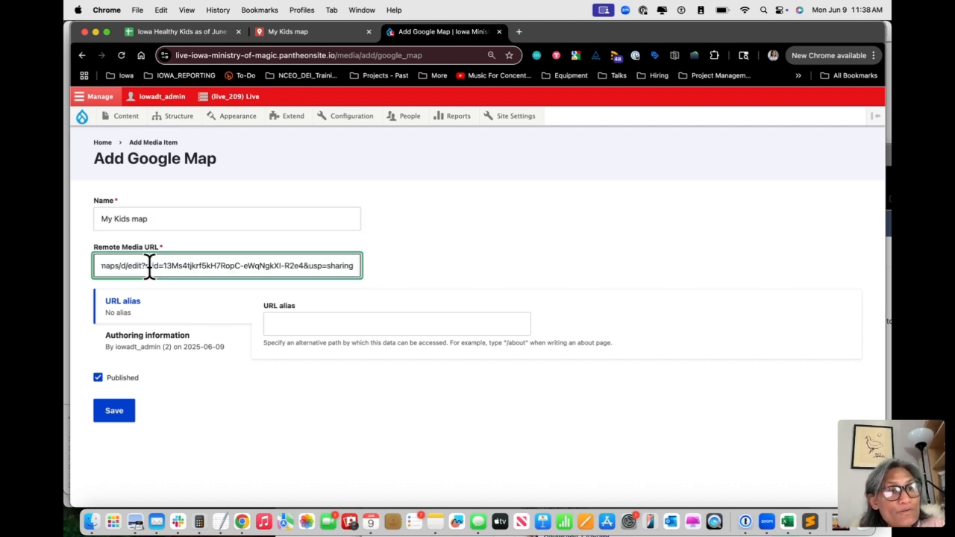
click(104, 415)
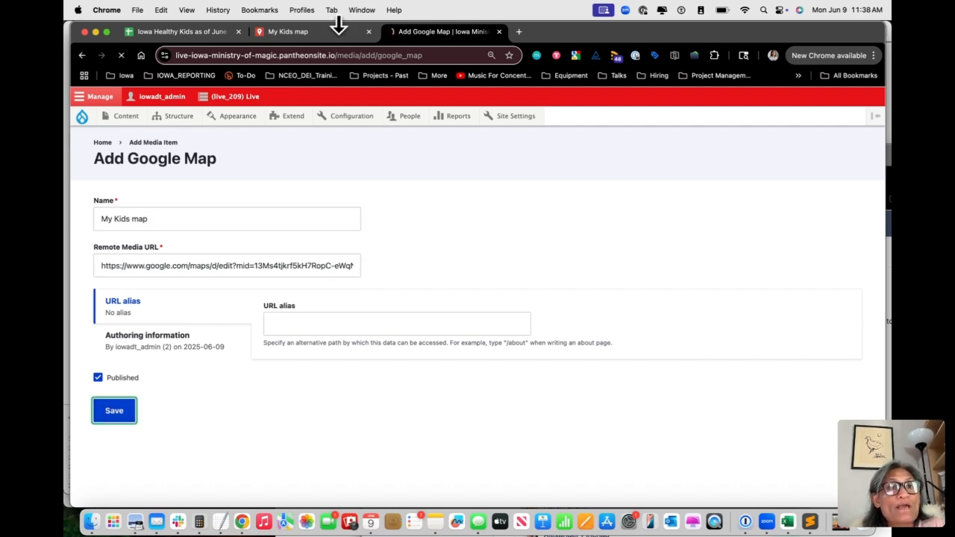
Open a new Basic Page form in a separate tab and title the page Embed My Kids Map
mouse_move(126, 123)
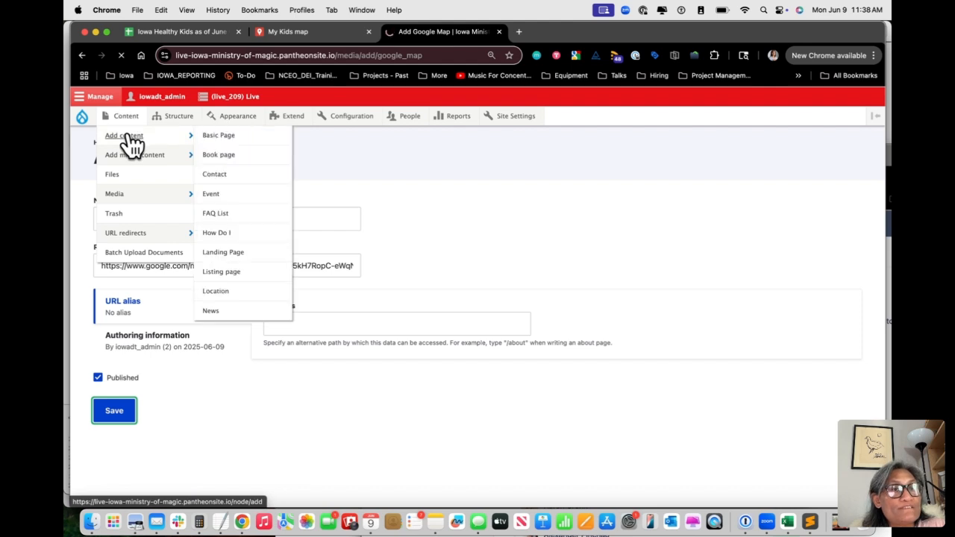
right_click(225, 140)
click(247, 141)
click(565, 29)
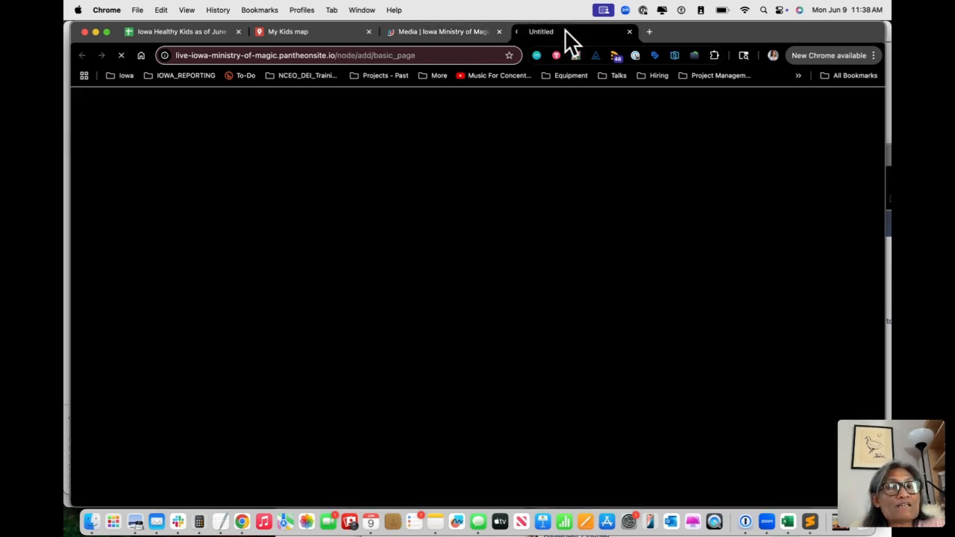
click(175, 236)
text(Embe)
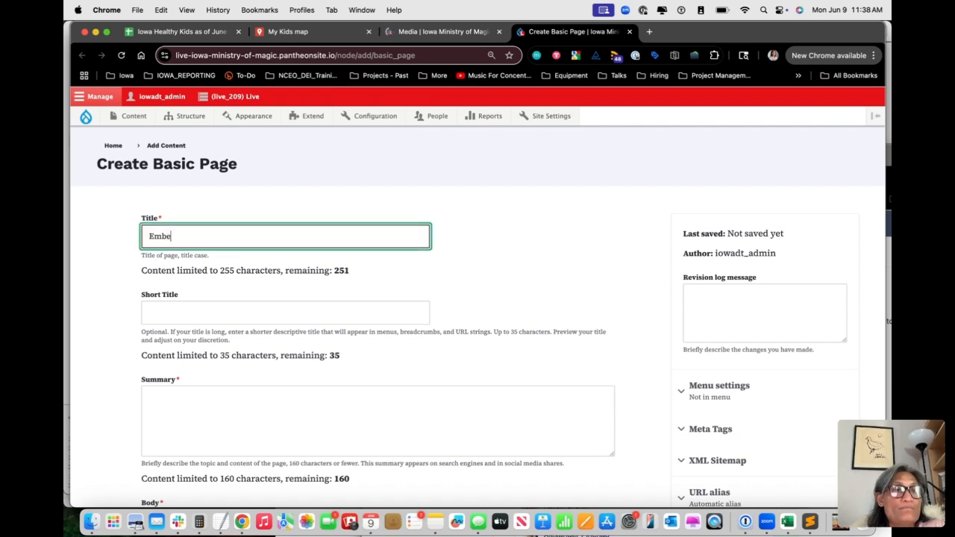
text(d My Kids Map)
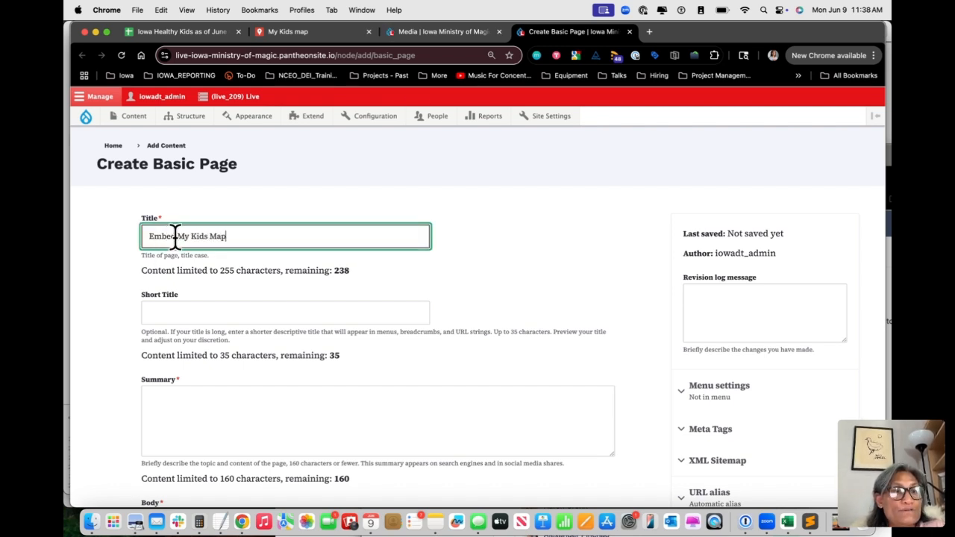
Enter kids as the summary of the basic page
triple_click(242, 235)
click(199, 399)
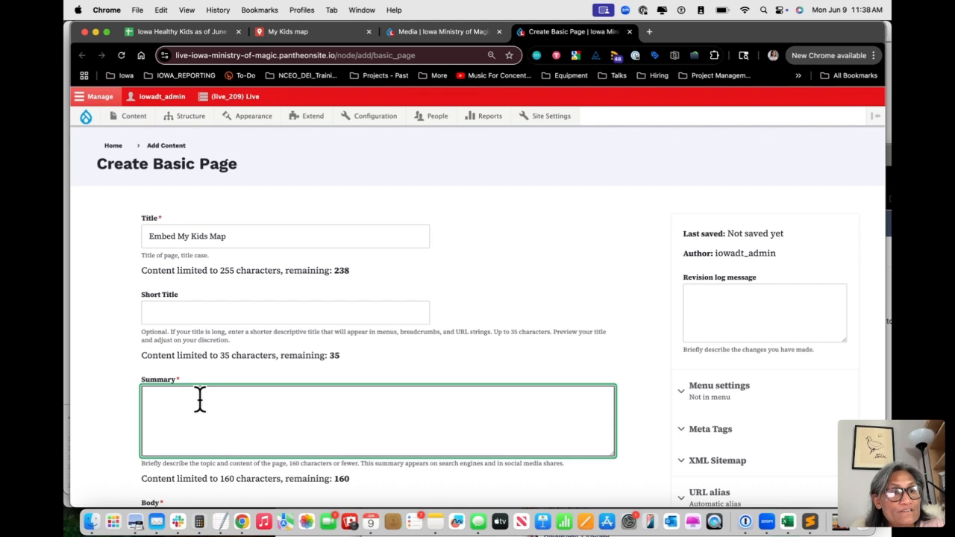
key(super+v)
scroll(199, 399, down, 2)
key(super+a)
text(ma)
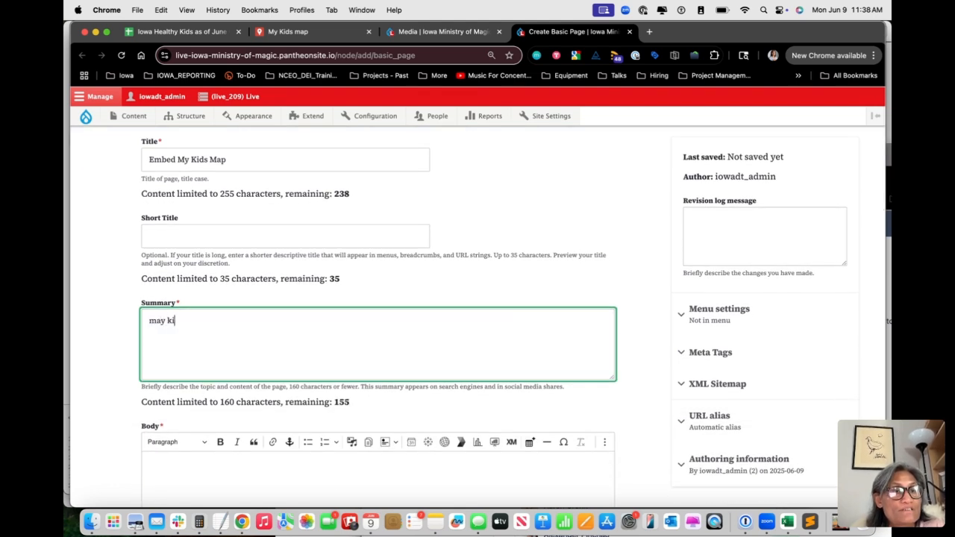
key(BackSpace)
key(BackSpace)
text(kids)
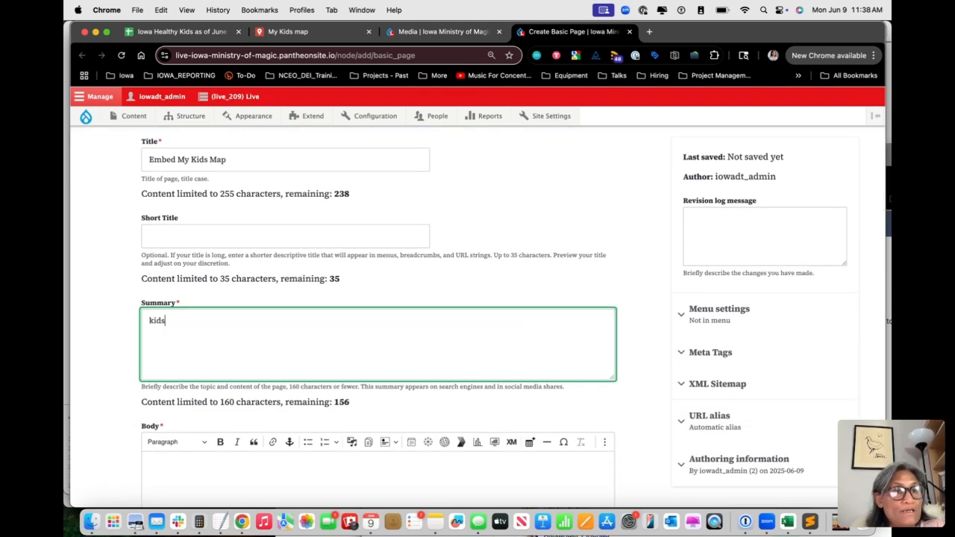
Insert the My Kids map Google Map media item into the page body
click(203, 478)
scroll(205, 476, down, 3)
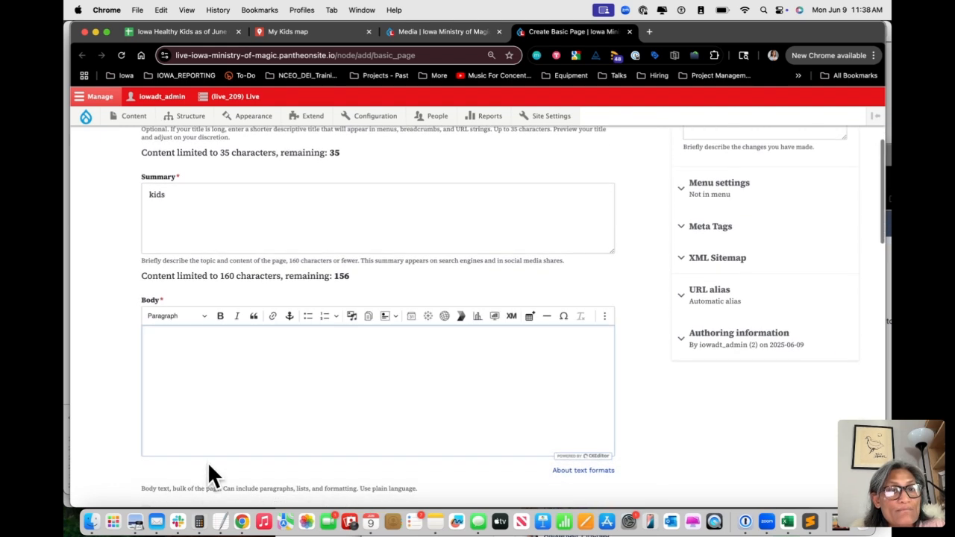
click(396, 315)
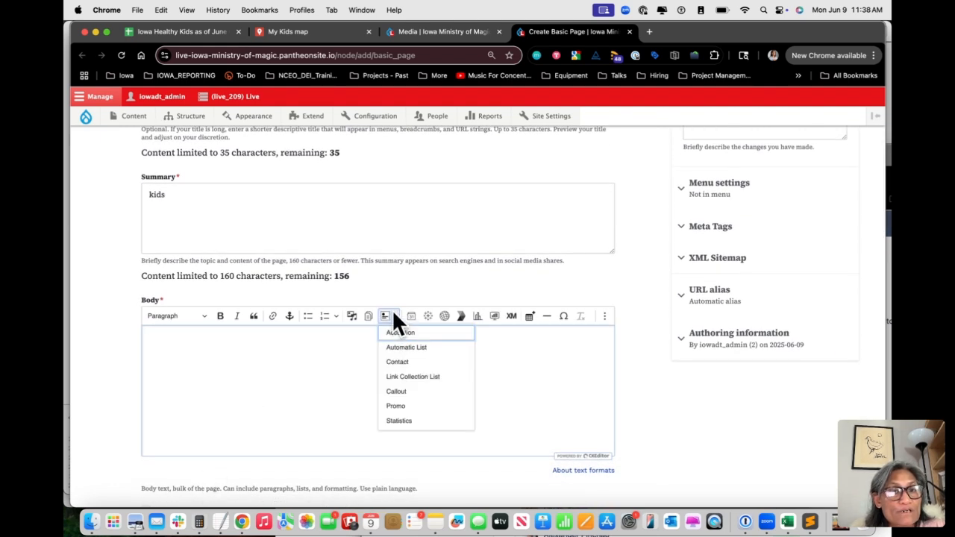
click(351, 316)
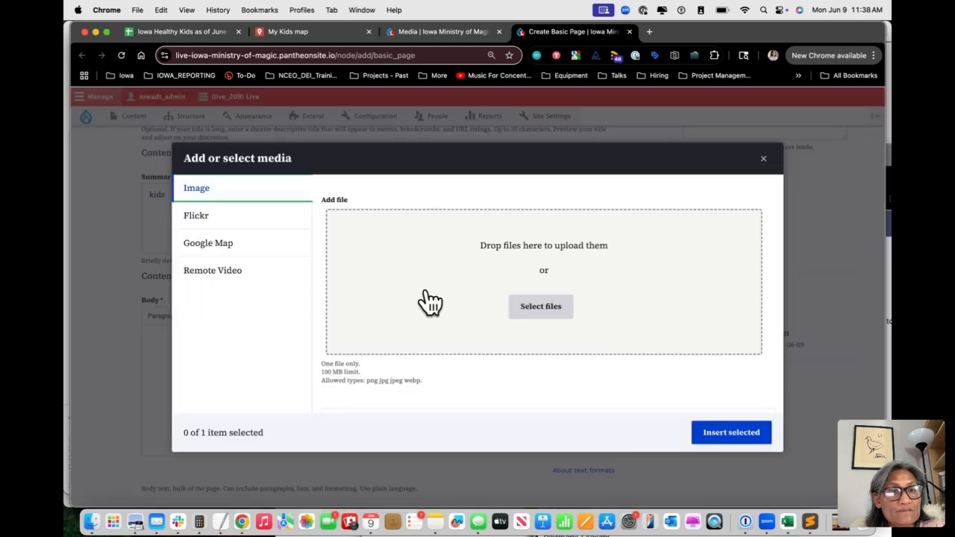
click(222, 251)
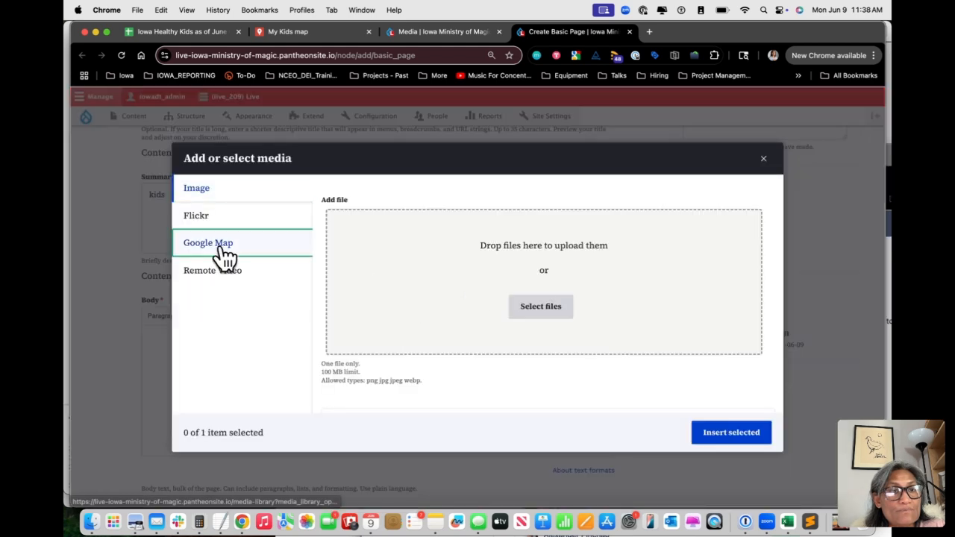
scroll(502, 317, down, 3)
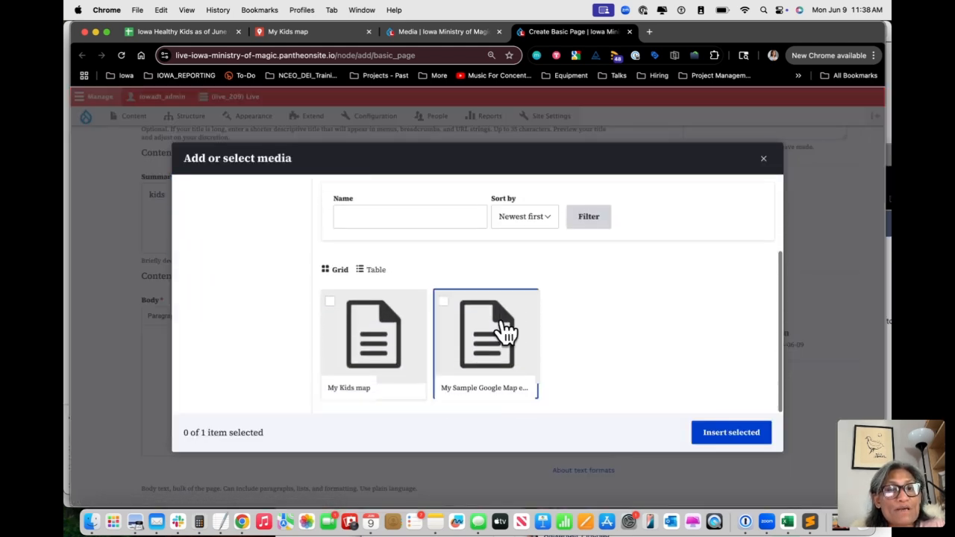
click(363, 323)
click(731, 433)
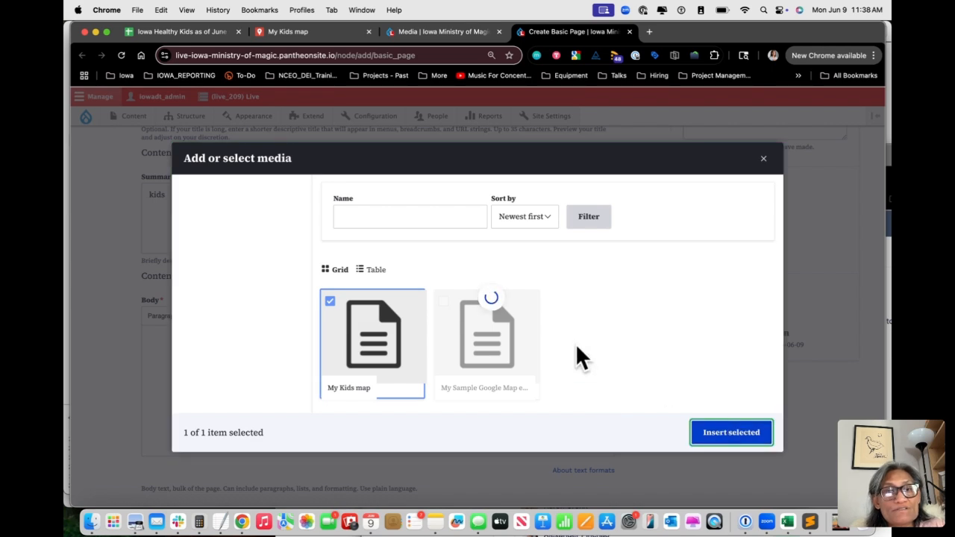
Set the page's save state to Published and save the page
scroll(522, 343, down, 5)
scroll(522, 336, down, 10)
click(196, 378)
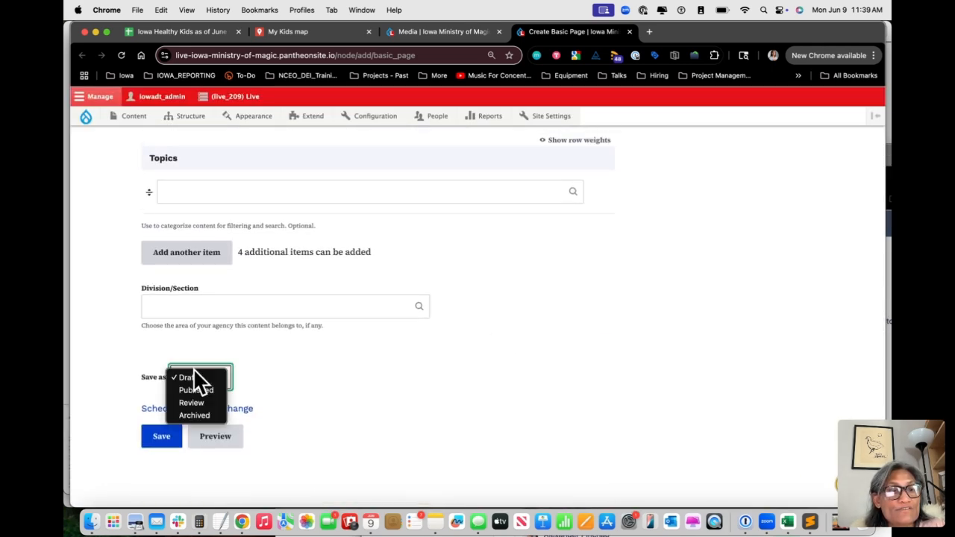
click(196, 389)
click(160, 438)
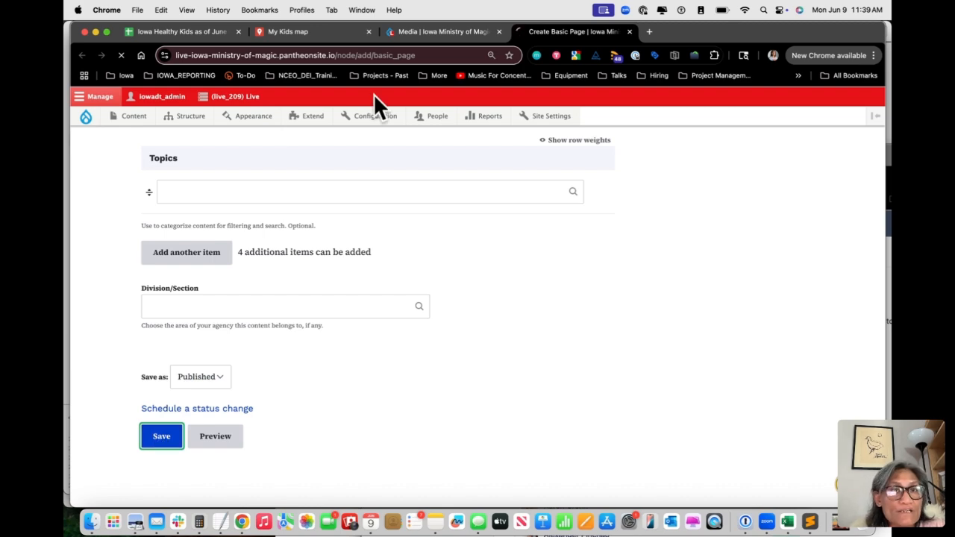
Examine the embedded My Kids map on the published page, panning across its placemarks
scroll(502, 372, down, 6)
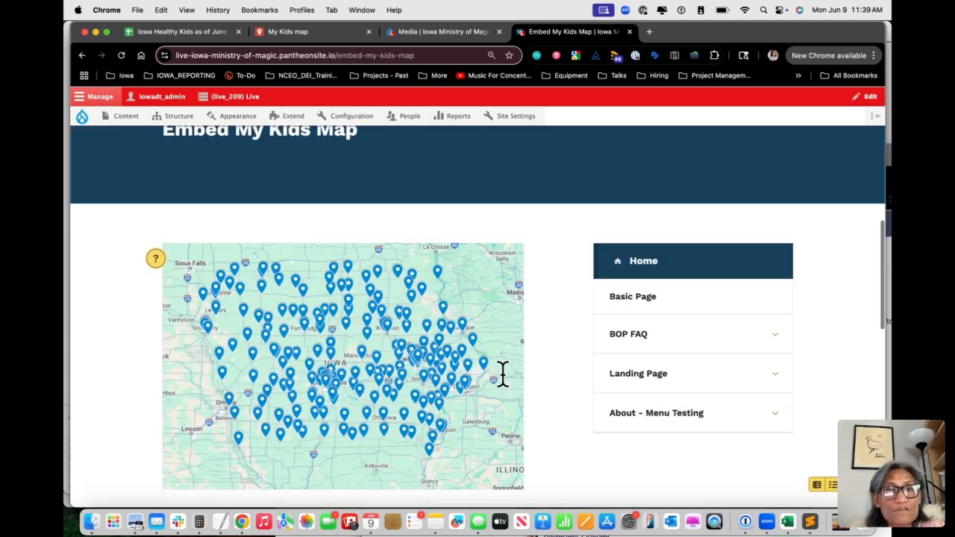
scroll(582, 366, down, 2)
scroll(583, 369, down, 1)
drag(452, 358, 366, 351)
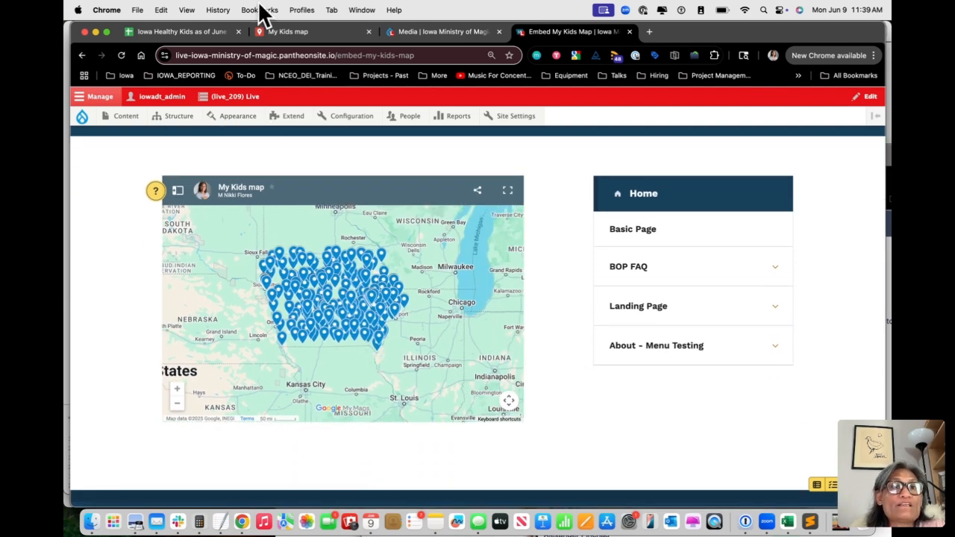
Look over the site rows in the Iowa Healthy Kids spreadsheet again
click(205, 32)
click(107, 186)
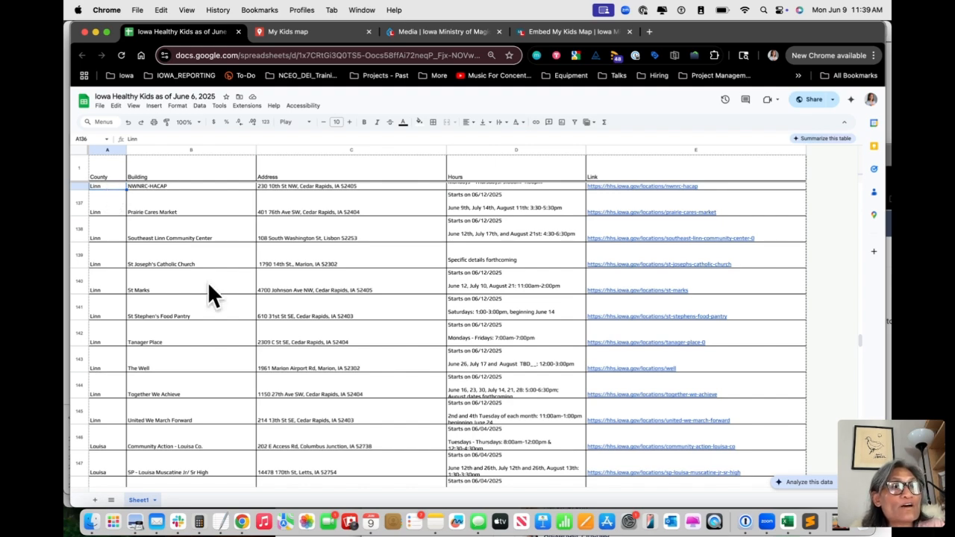
scroll(208, 281, up, 1)
scroll(208, 281, down, 2)
Display the reimport options for the Iowa Healthy Kids layer of My Kids map
click(336, 31)
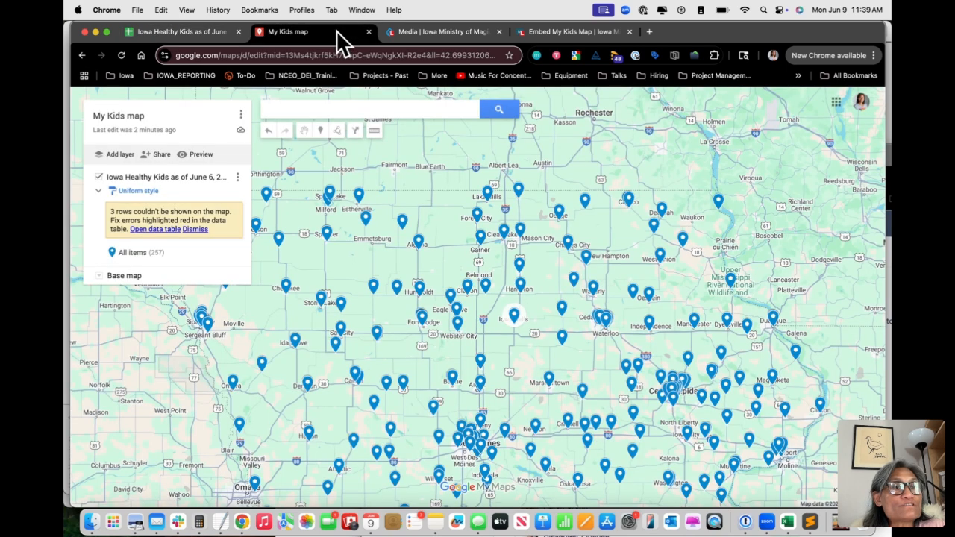
click(238, 177)
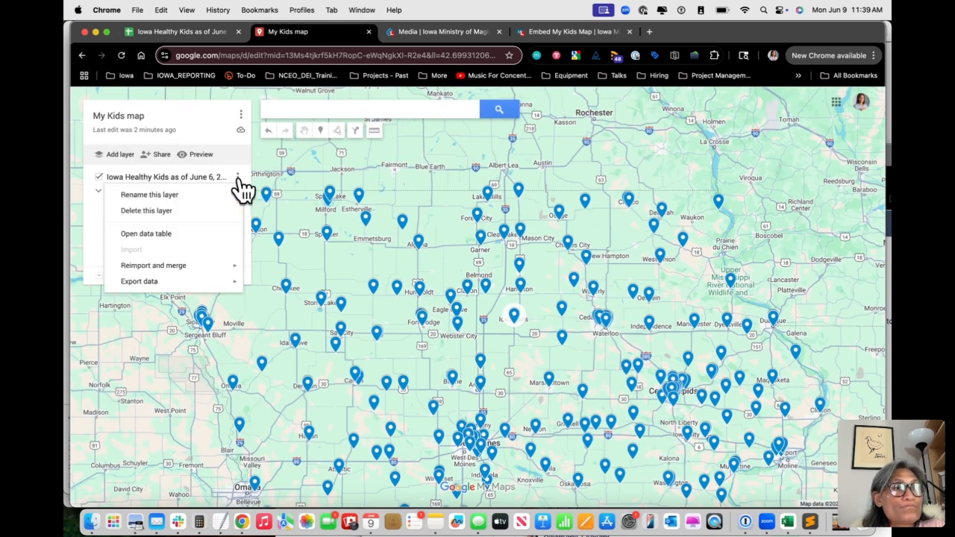
mouse_move(187, 267)
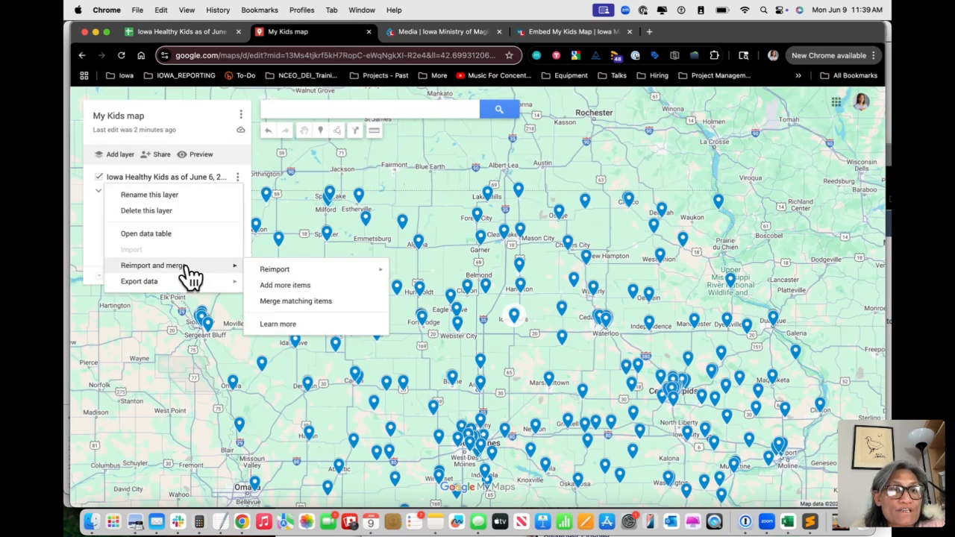
mouse_move(315, 273)
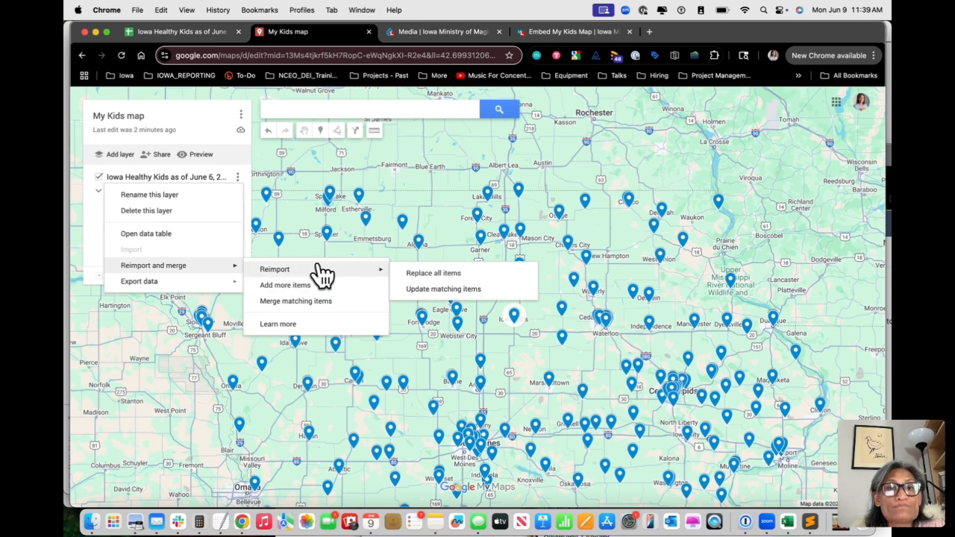